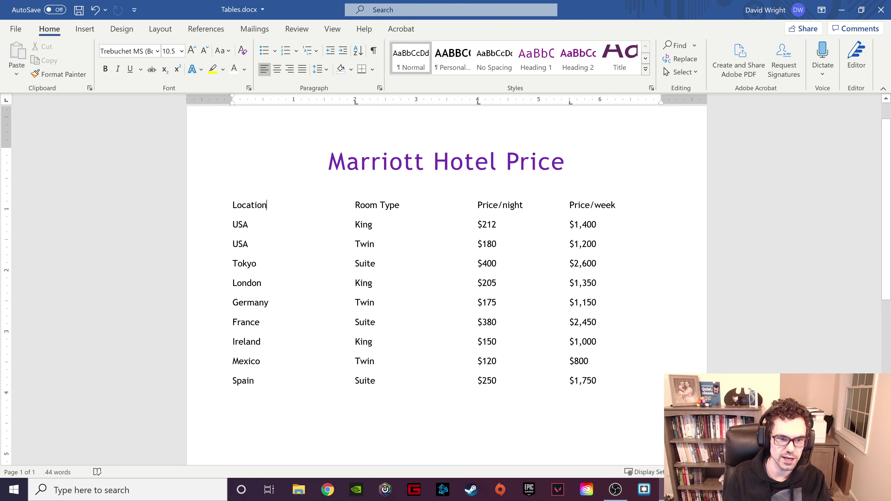
# - Undo the recent header-row edits and check the Room Type heading
pyautogui.hotkey('ctrl', 'z')
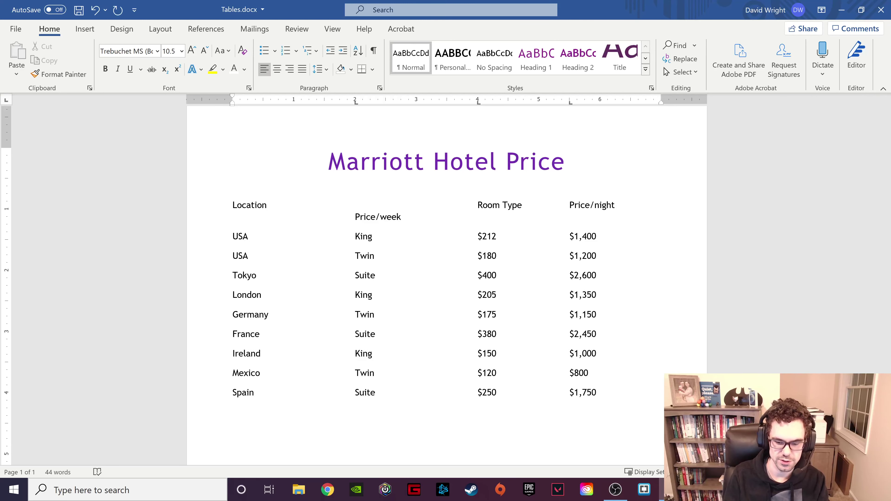
pyautogui.hotkey('ctrl', 'z')
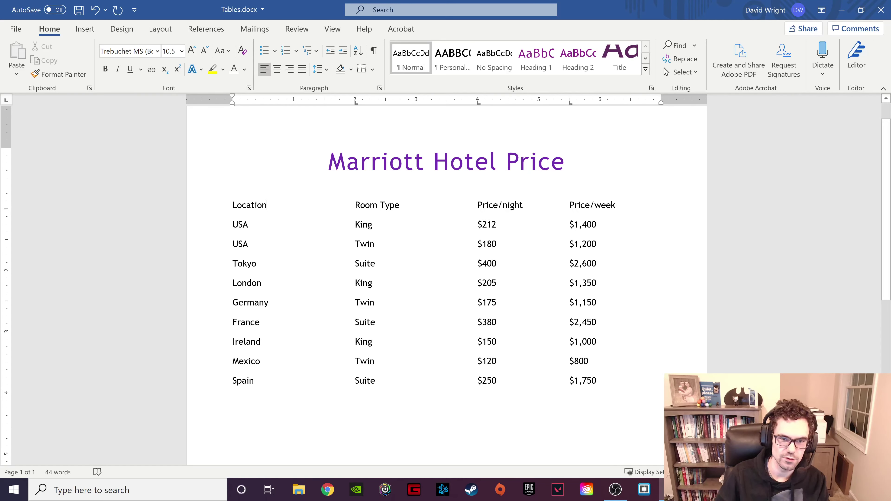
pyautogui.moveTo(356, 205); pyautogui.dragTo(399, 205)
pyautogui.click(390, 205)
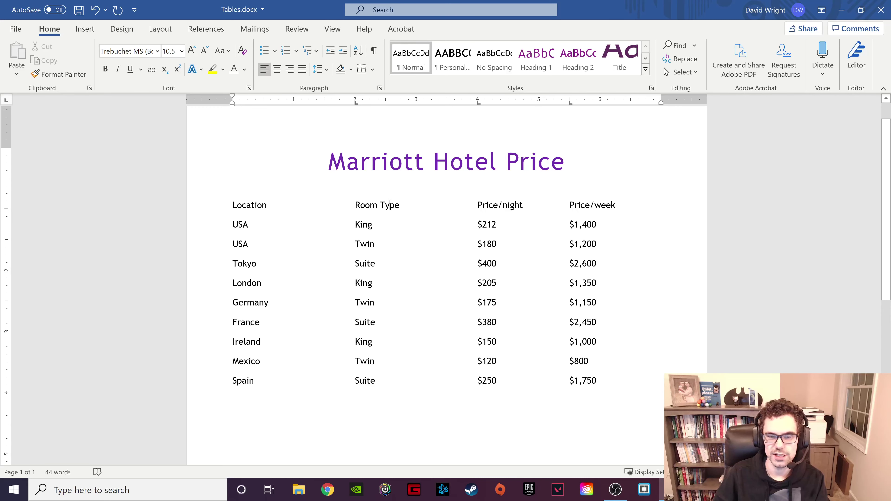
# - Convert the selected Marriott Hotel Price title and price list into a table
pyautogui.hotkey('ctrl', 'Home')
pyautogui.hotkey('shift', 'Down')
pyautogui.hotkey('shift', 'Down')
pyautogui.hotkey('shift', 'Down')
pyautogui.hotkey('shift', 'Down')
pyautogui.hotkey('shift', 'Down')
pyautogui.hotkey('shift', 'Down')
pyautogui.hotkey('shift', 'Down')
pyautogui.hotkey('shift', 'Down')
pyautogui.hotkey('shift', 'Down')
pyautogui.hotkey('shift', 'Down')
pyautogui.hotkey('shift', 'Down')
pyautogui.hotkey('shift', 'Down')
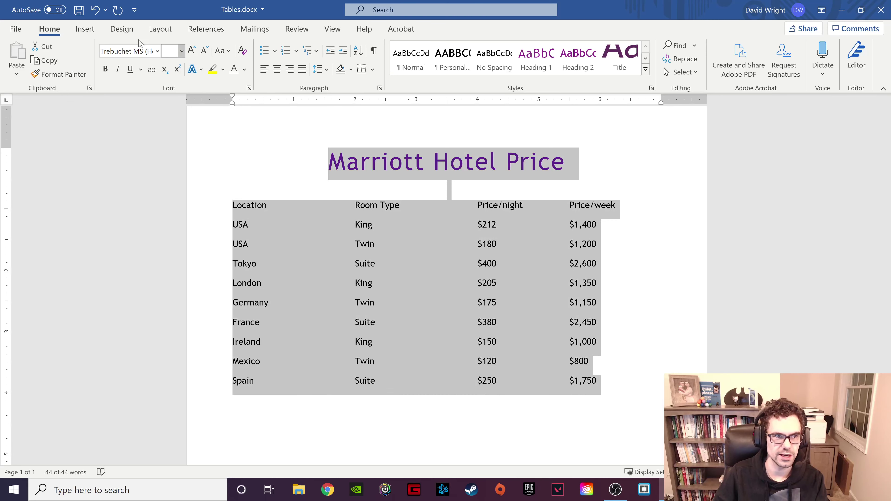
pyautogui.click(89, 32)
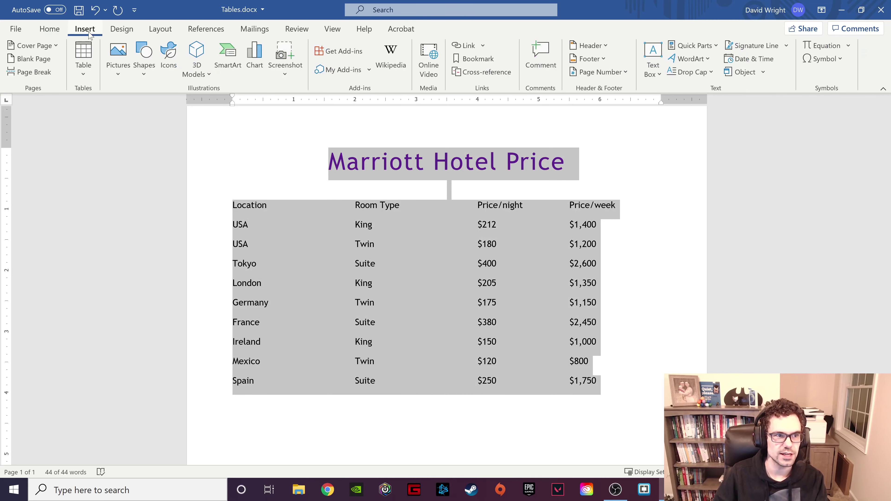
pyautogui.click(83, 75)
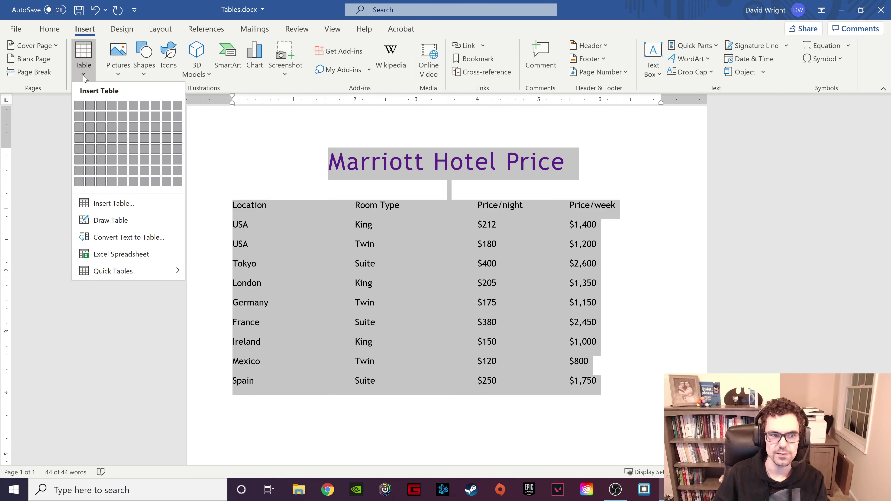
pyautogui.click(154, 205)
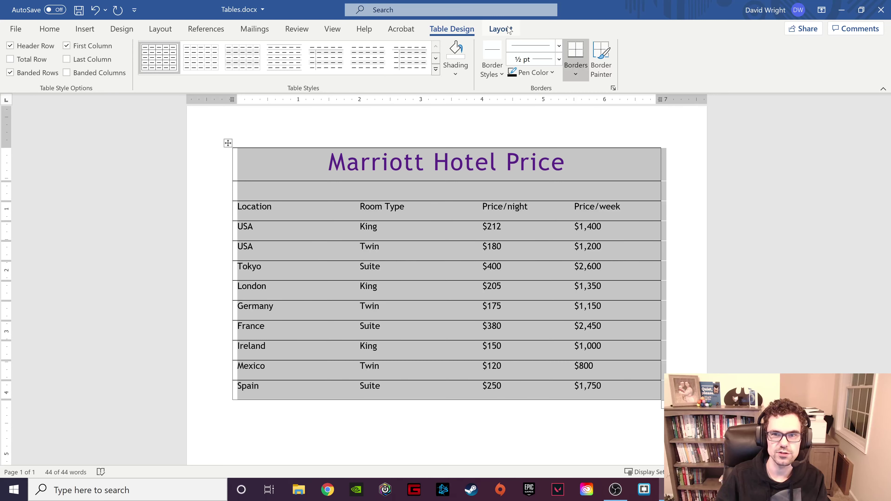
# - Apply the purple Grid Table style, with a solid purple title row and lavender-banded rows
pyautogui.click(436, 71)
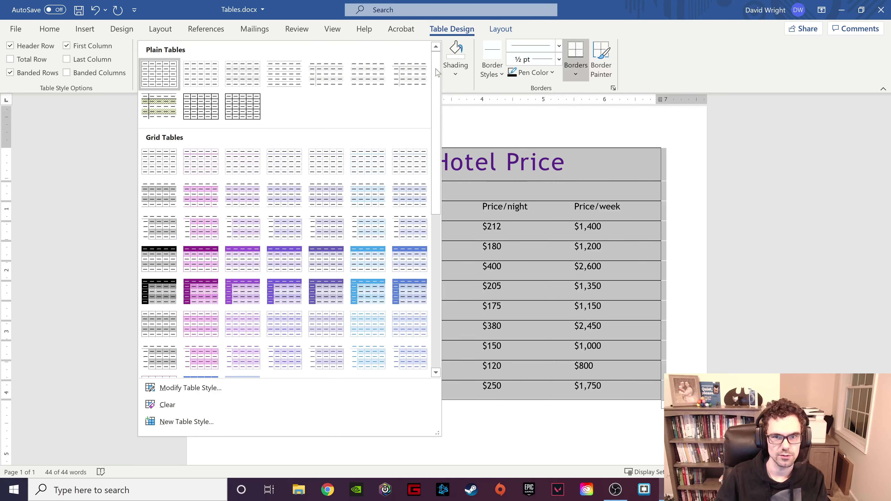
pyautogui.click(462, 83)
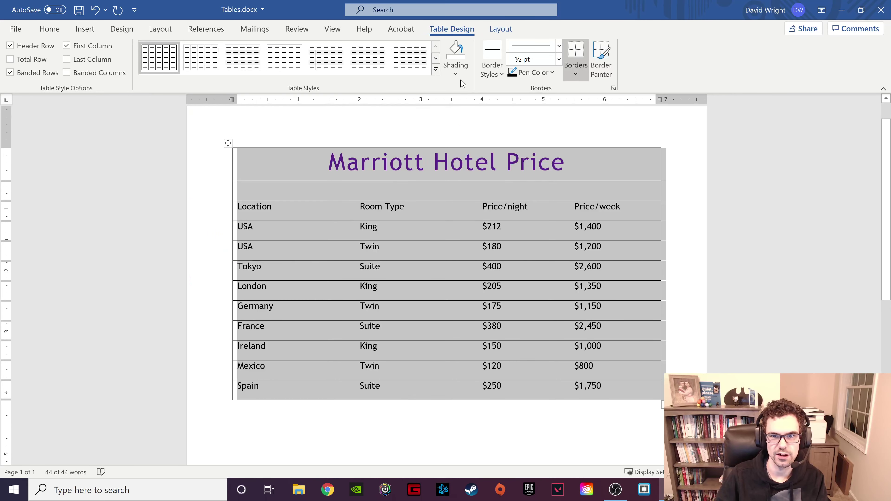
pyautogui.click(502, 30)
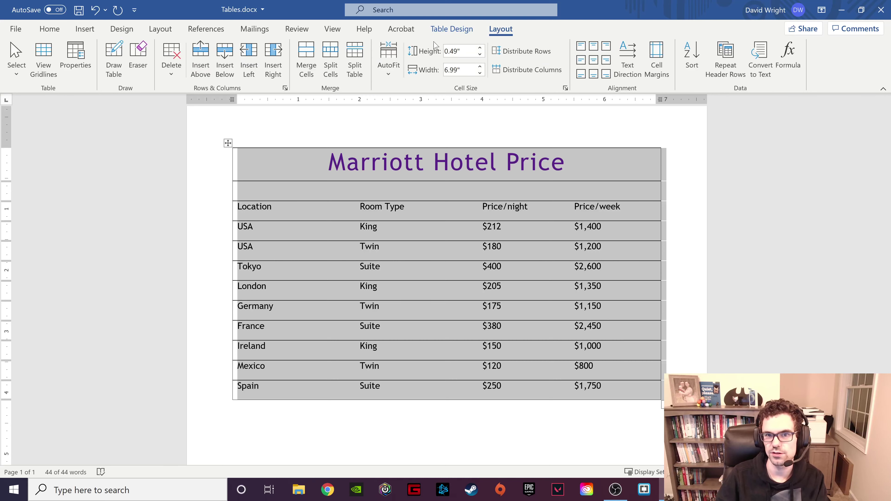
pyautogui.click(452, 30)
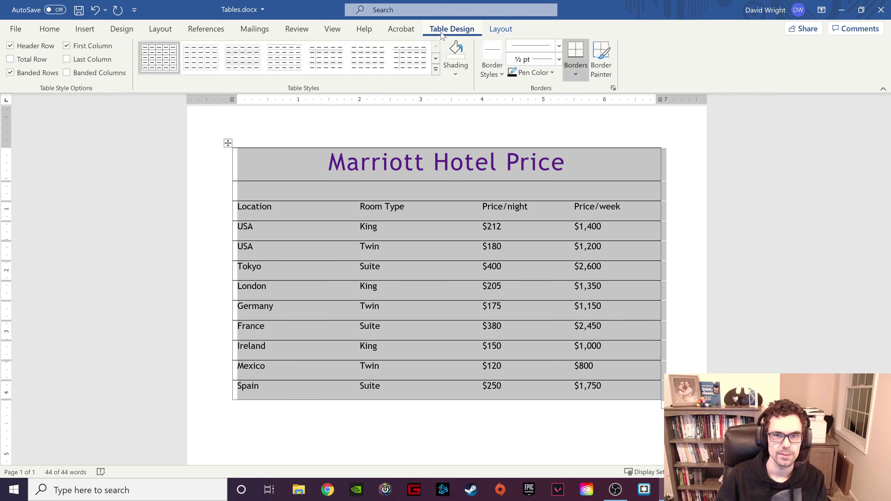
pyautogui.click(436, 69)
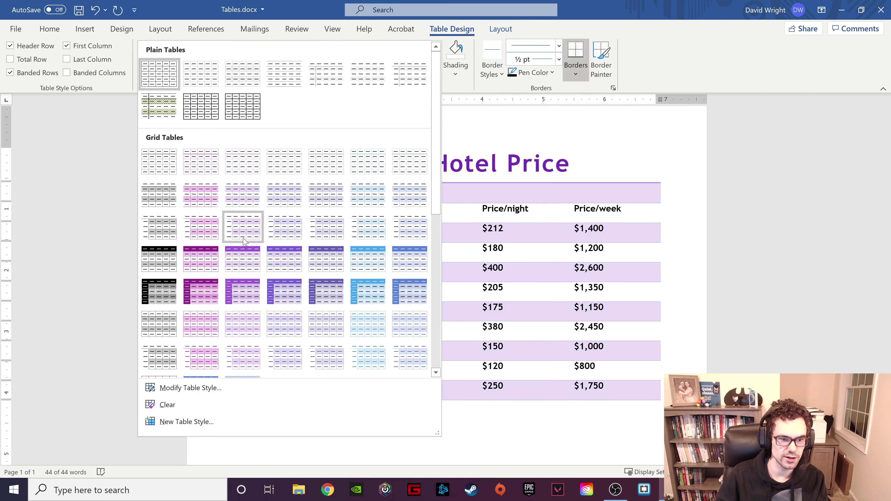
pyautogui.click(242, 262)
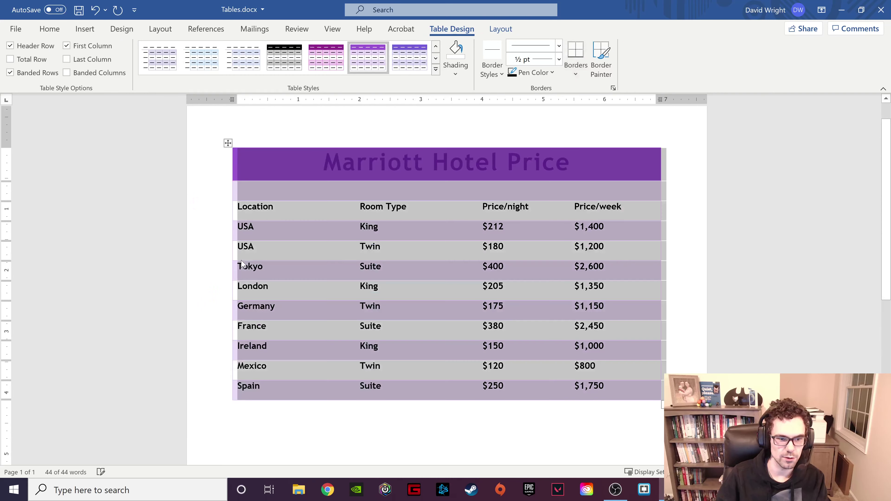
pyautogui.click(451, 163)
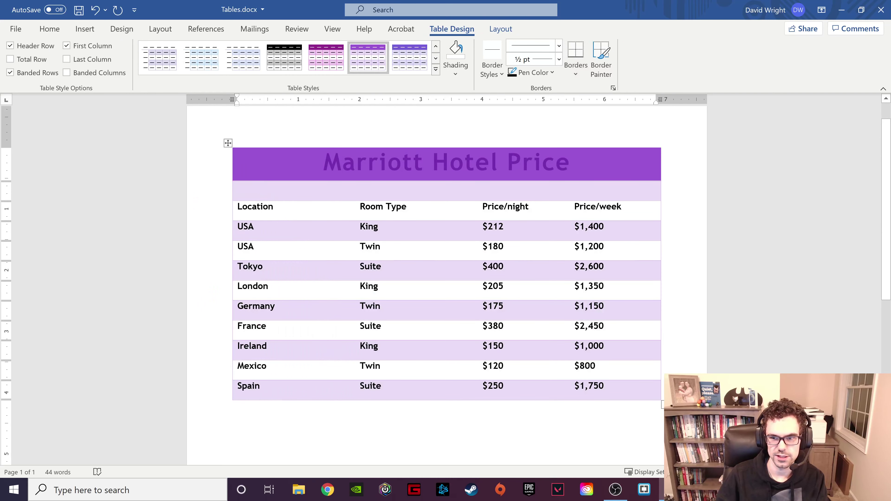
# - Change the Marriott Hotel Price title's font colour to White
pyautogui.press('End')
pyautogui.hotkey('ctrl', 'shift', 'Left')
pyautogui.hotkey('ctrl', 'shift', 'Left')
pyautogui.hotkey('ctrl', 'shift', 'Left')
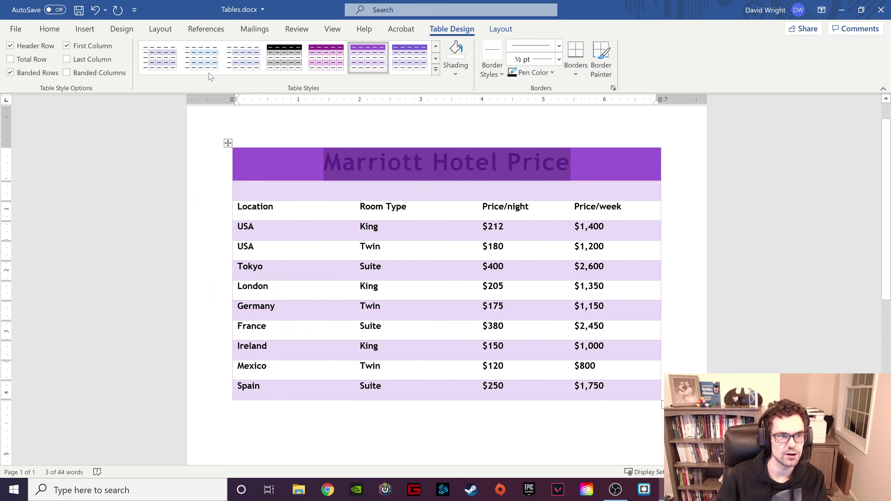
pyautogui.click(50, 30)
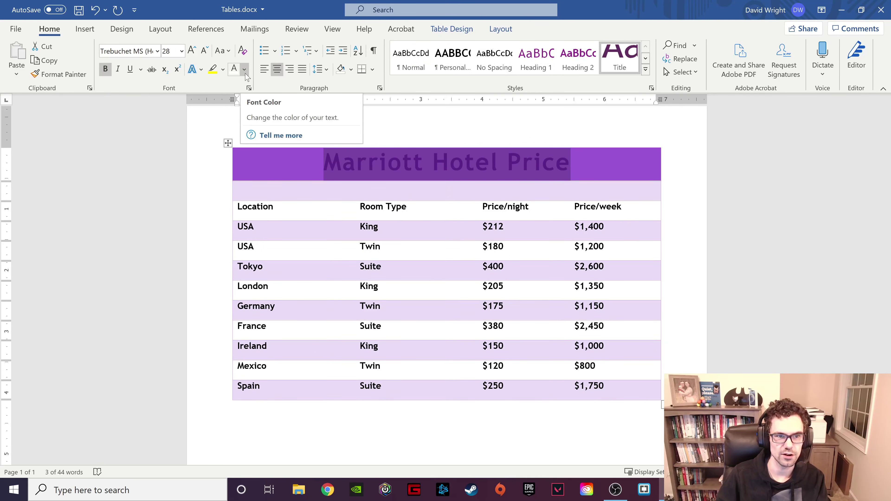
pyautogui.click(234, 69)
pyautogui.click(434, 172)
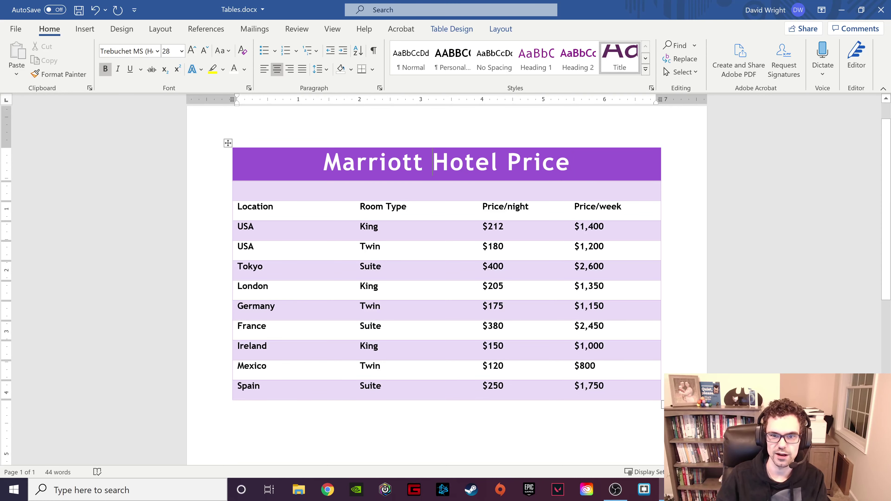
# - Check the title and table by selecting them, leaving the caret in the title
pyautogui.moveTo(432, 163); pyautogui.dragTo(309, 161)
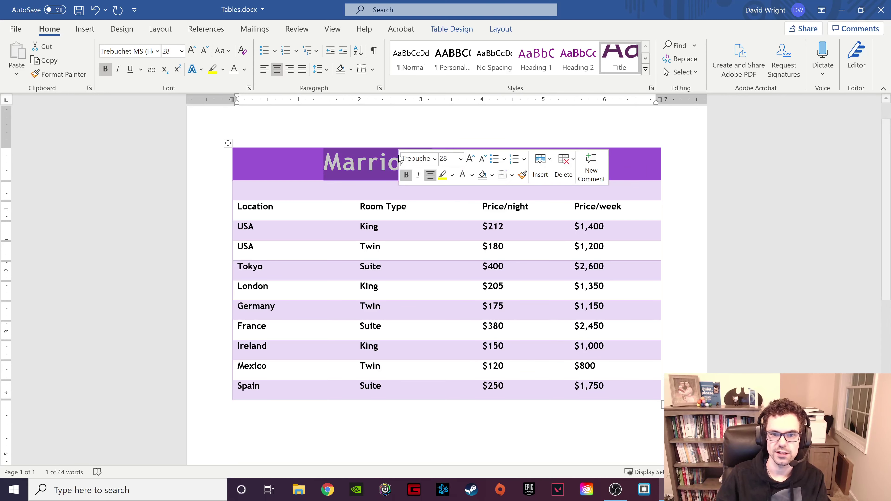
pyautogui.click(359, 166)
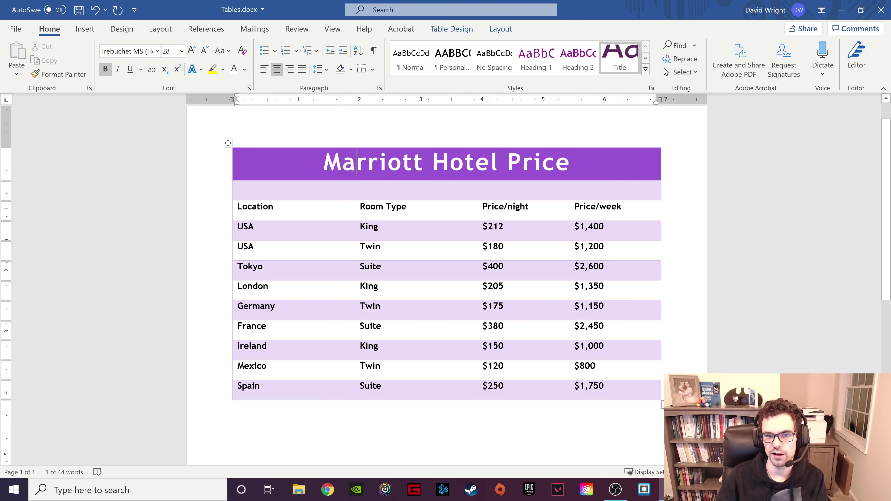
pyautogui.moveTo(360, 166); pyautogui.dragTo(541, 286)
pyautogui.click(367, 176)
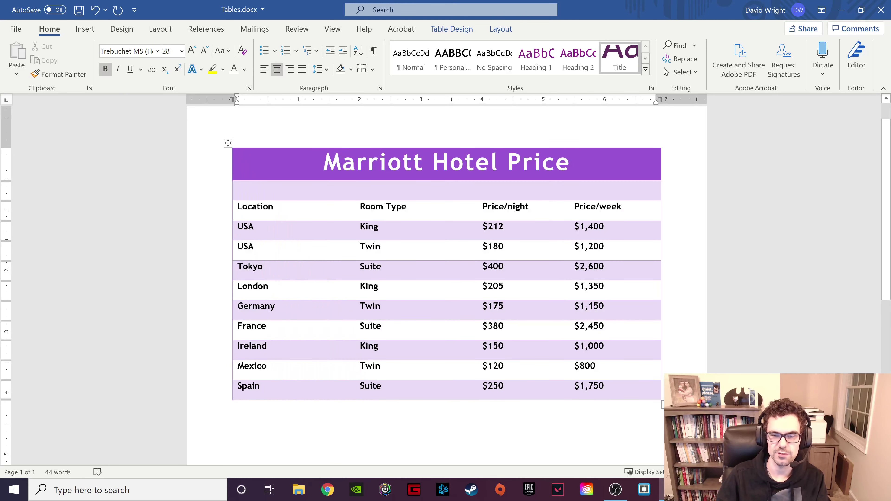
pyautogui.click(451, 29)
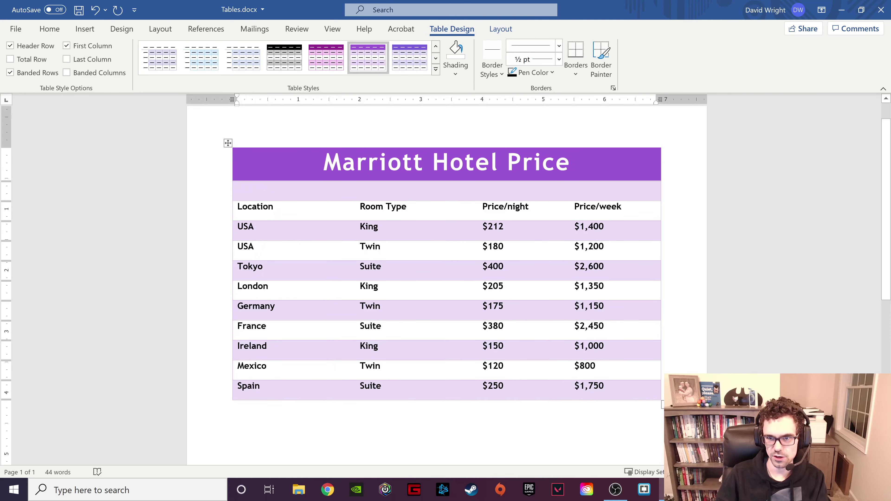
pyautogui.moveTo(243, 163); pyautogui.dragTo(656, 165)
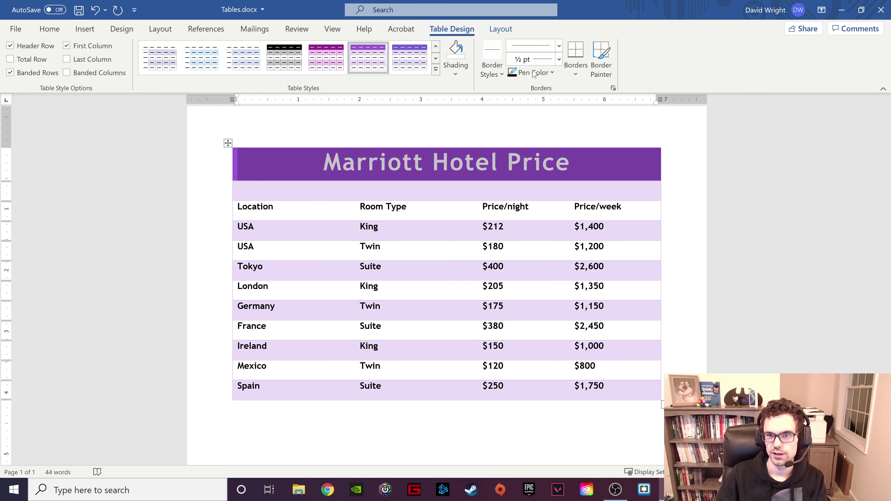
pyautogui.click(499, 74)
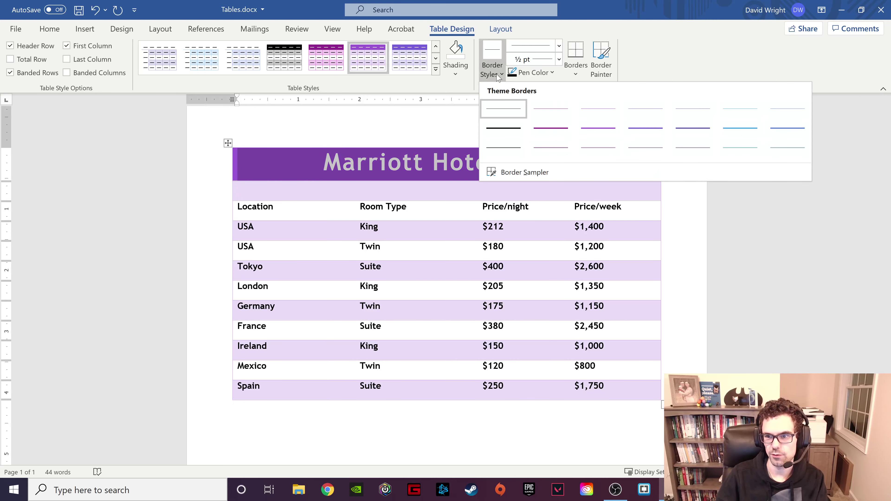
pyautogui.click(498, 74)
pyautogui.click(584, 75)
pyautogui.click(585, 76)
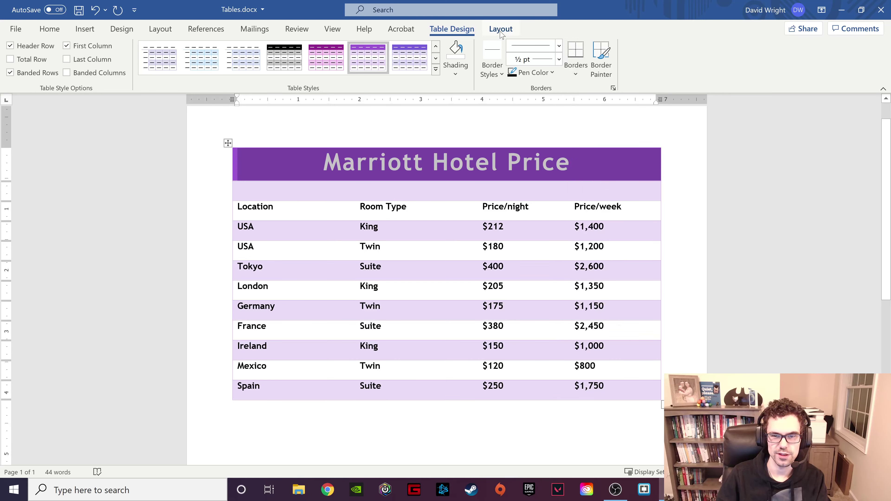
pyautogui.click(456, 70)
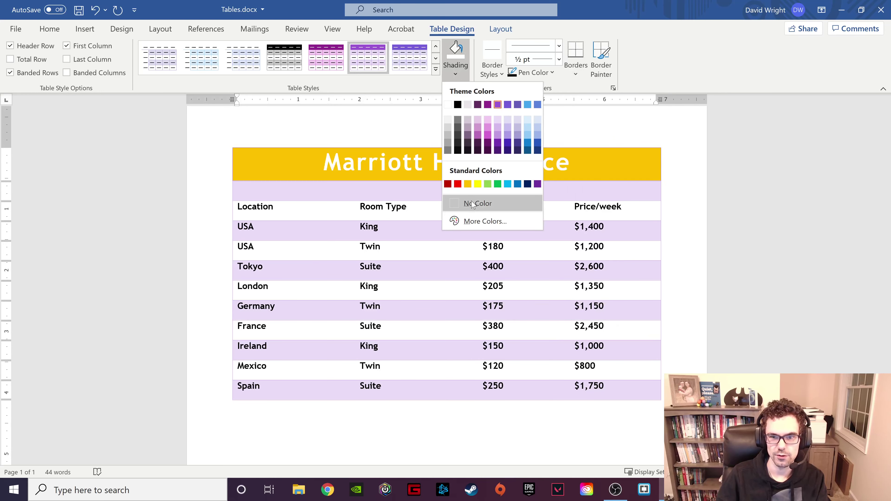
pyautogui.click(640, 165)
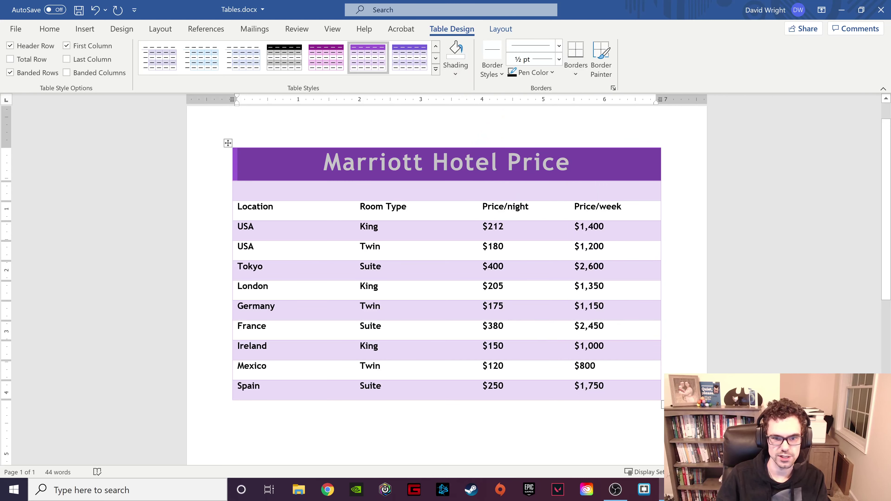
# - Shade the King and $212 cells of the USA row yellow
pyautogui.doubleClick(369, 227)
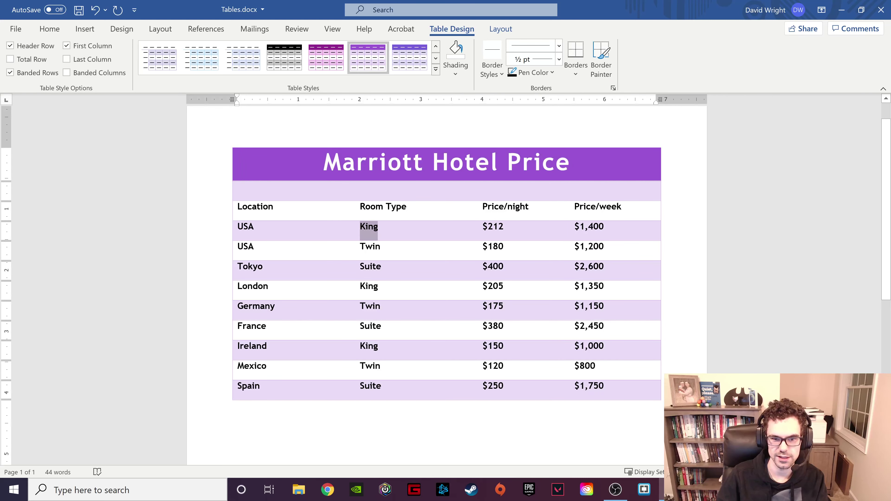
pyautogui.moveTo(368, 227); pyautogui.dragTo(503, 231)
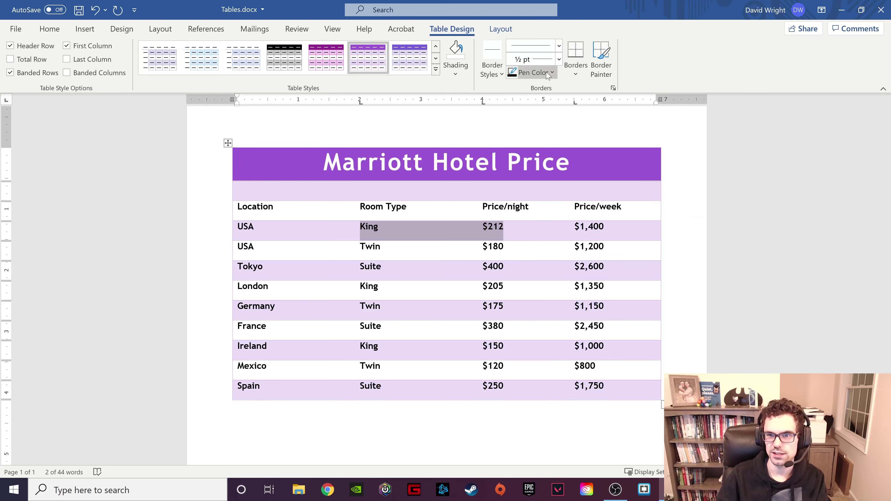
pyautogui.click(468, 77)
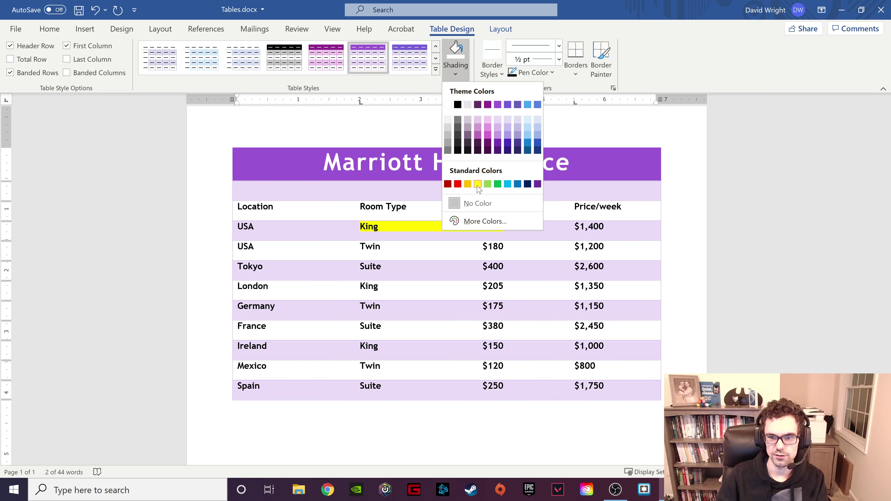
pyautogui.click(478, 184)
pyautogui.click(575, 227)
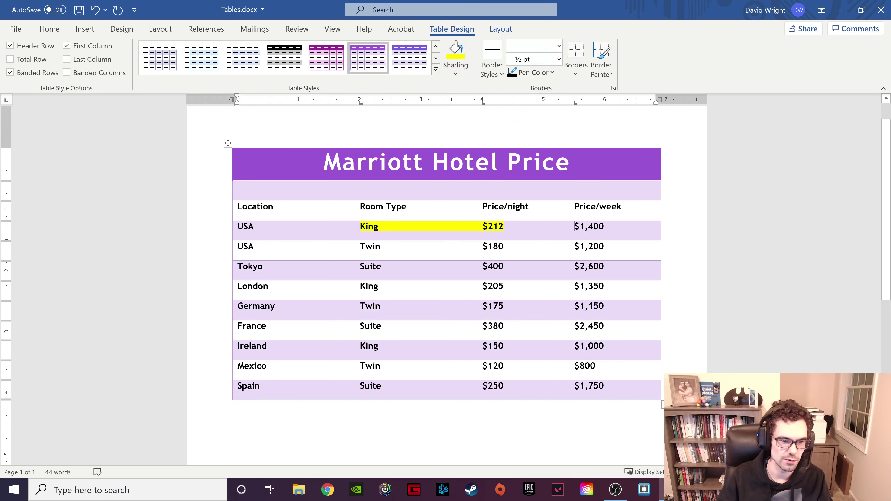
# - Extend the yellow shading across the entire USA row, including $1,400
pyautogui.click(235, 229)
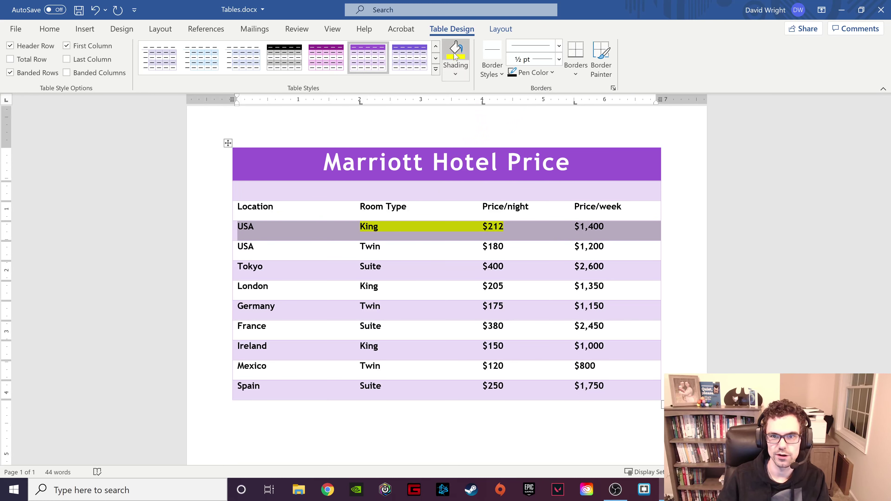
pyautogui.click(456, 73)
pyautogui.click(478, 184)
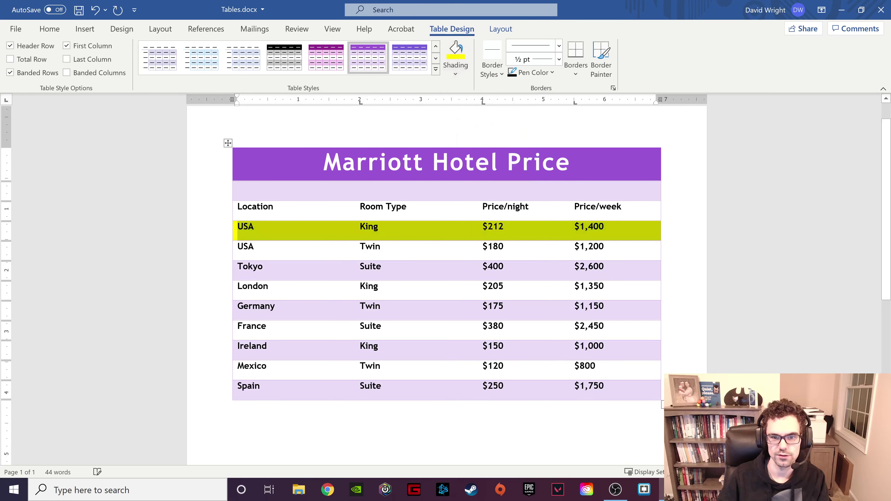
pyautogui.click(447, 187)
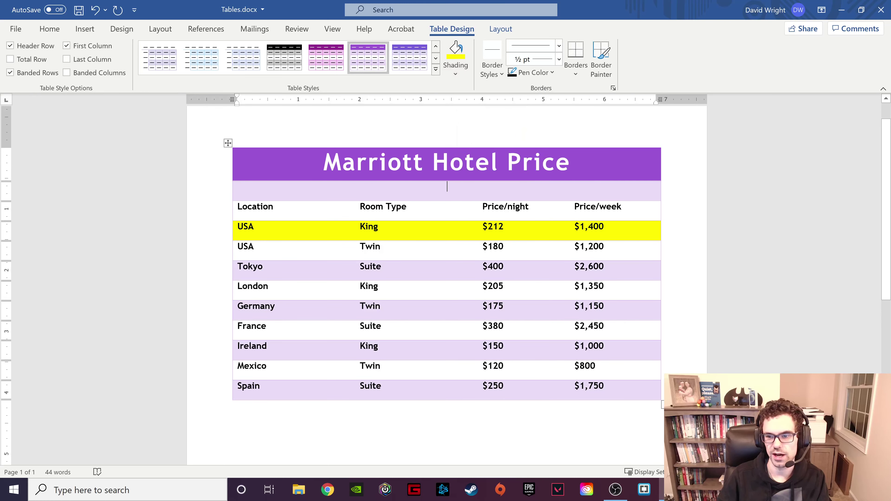
pyautogui.moveTo(604, 229)
pyautogui.mouseDown()
pyautogui.moveTo(238, 228)
pyautogui.moveTo(652, 246)
pyautogui.moveTo(642, 241)
pyautogui.mouseUp()
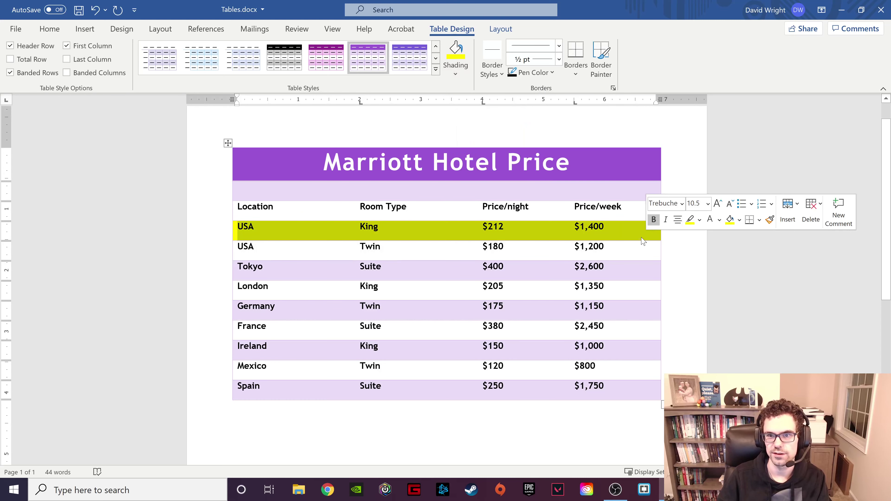
# - Show the table Layout commands and place the cursor in the empty row under the title
pyautogui.click(501, 30)
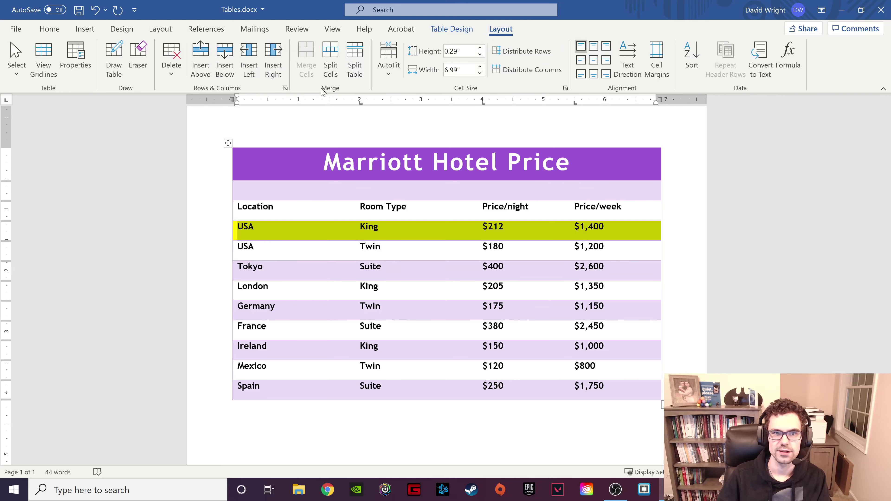
pyautogui.click(409, 183)
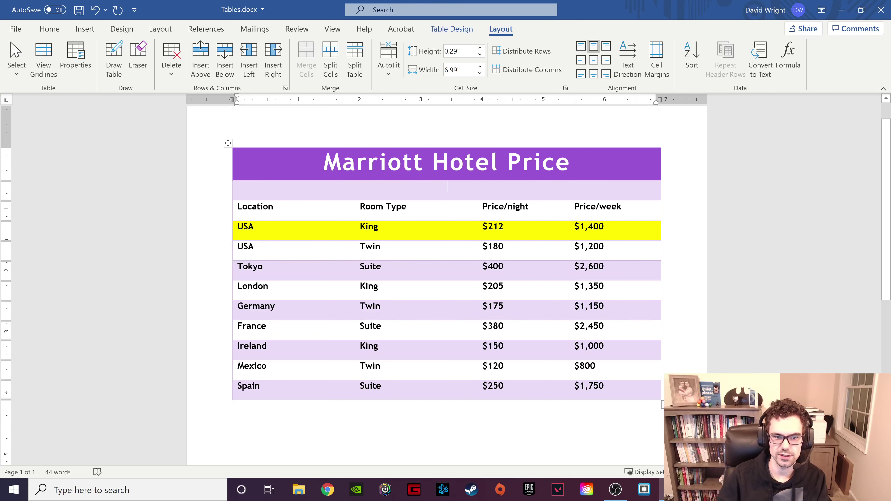
# - Split the table below the title row, then undo that split
pyautogui.hotkey('shift', 'Down')
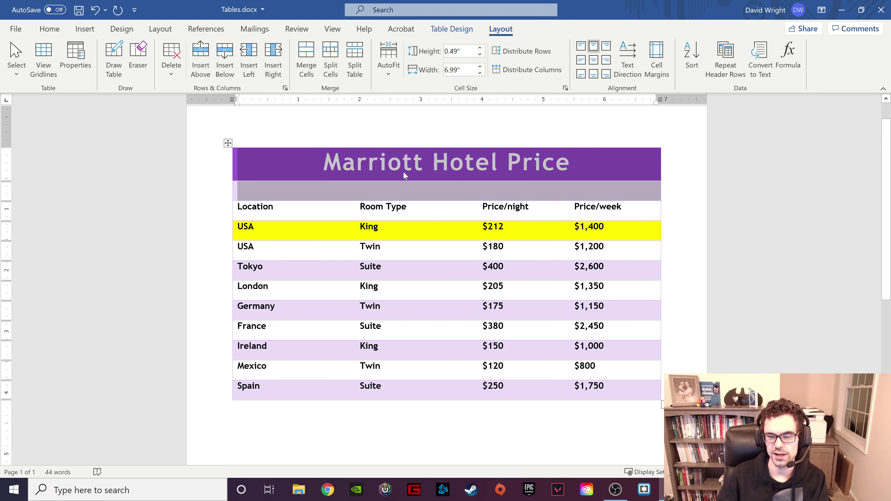
pyautogui.click(403, 162)
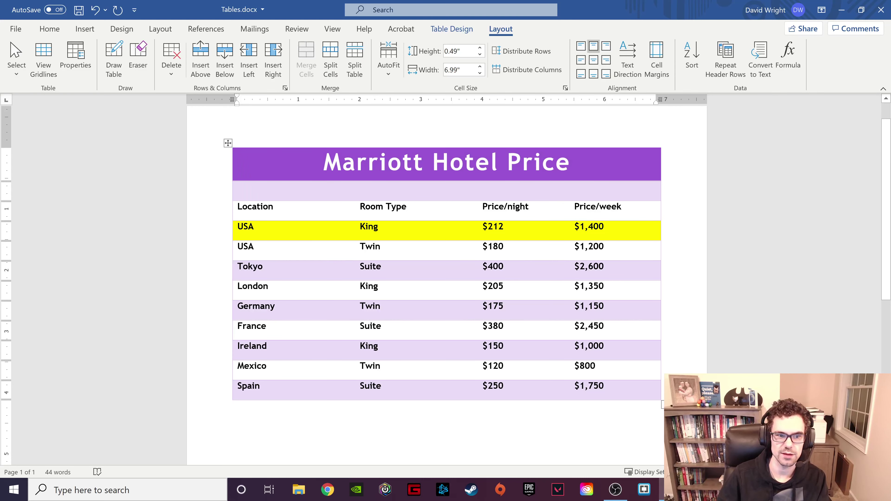
pyautogui.click(258, 194)
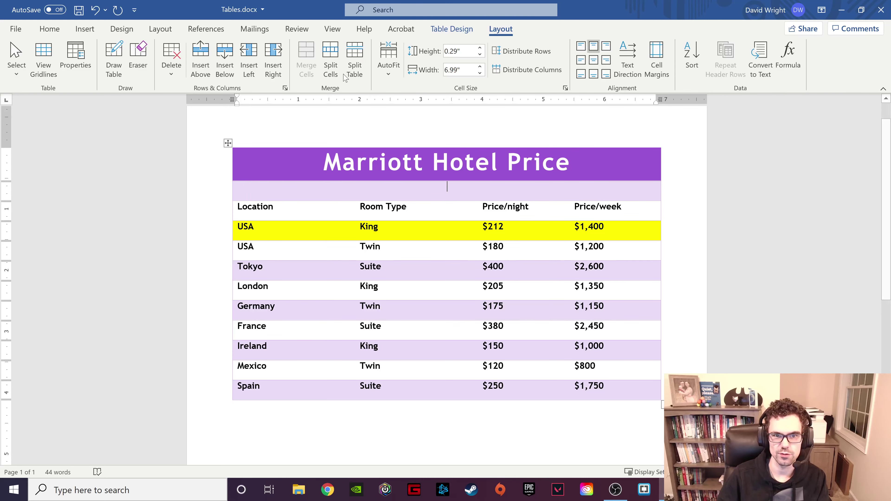
pyautogui.click(353, 61)
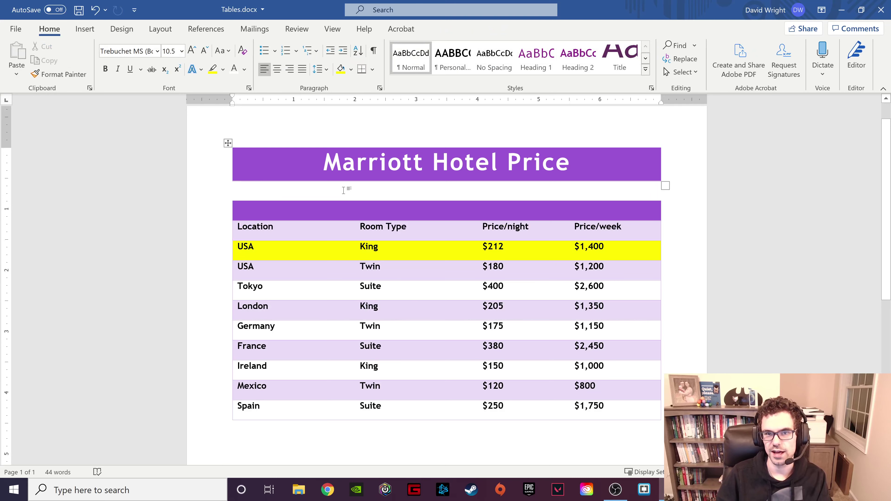
pyautogui.hotkey('ctrl', 'z')
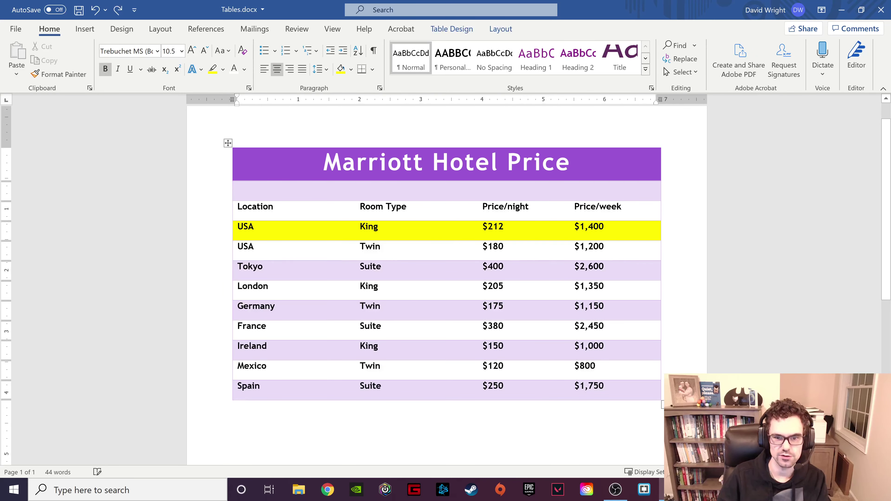
# - Split the table again between the title and the empty row, then check both tables
pyautogui.click(502, 28)
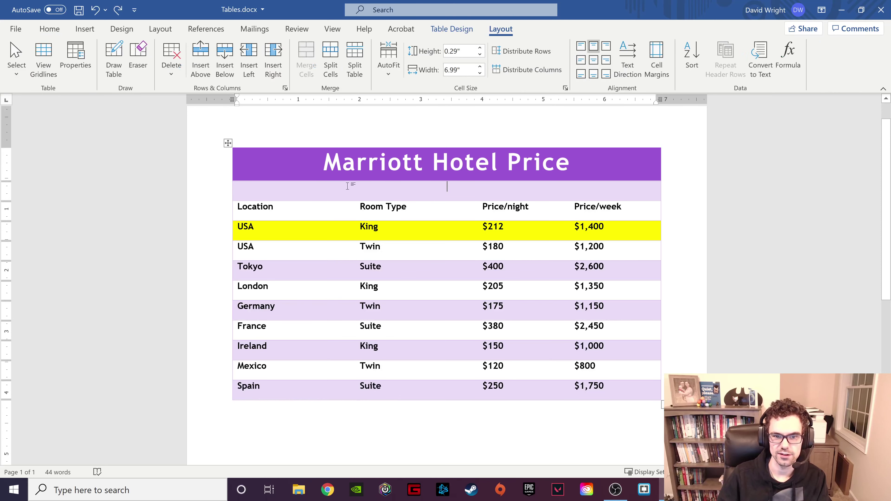
pyautogui.click(355, 63)
pyautogui.click(413, 162)
pyautogui.moveTo(322, 162); pyautogui.dragTo(571, 163)
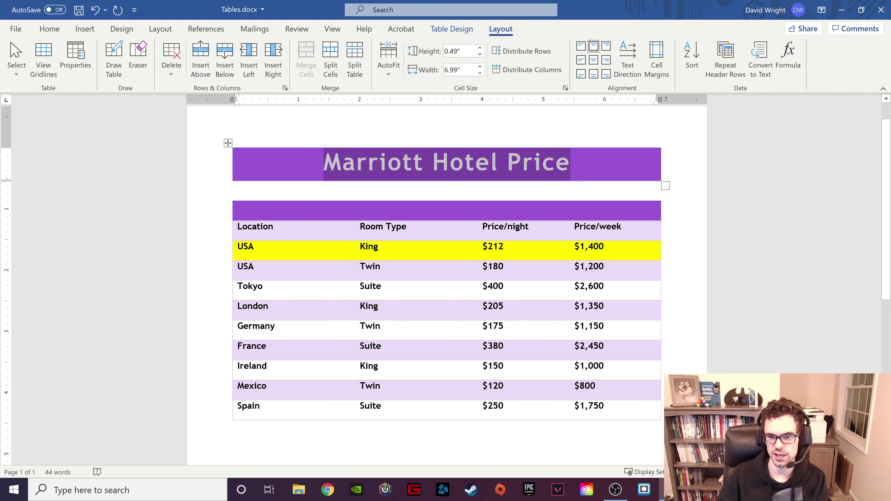
pyautogui.click(520, 226)
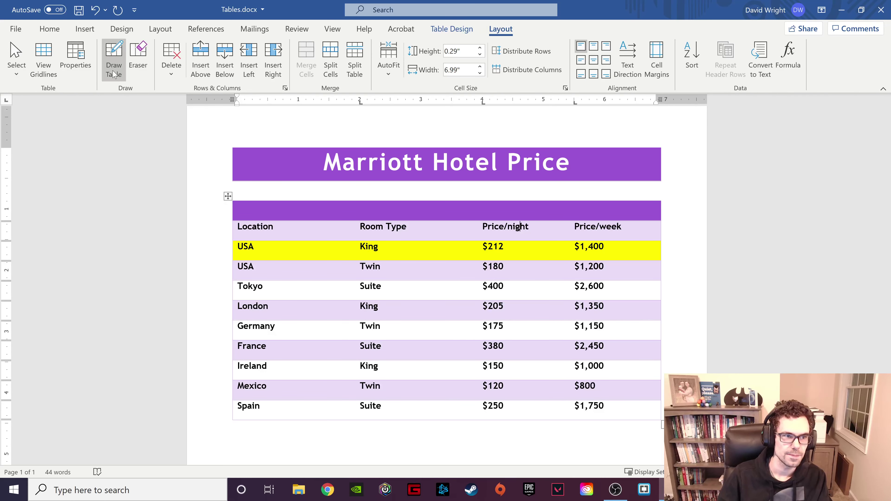
# - Draw trial rows and a nested table with Draw Table, undo them, and switch to Eraser
pyautogui.click(122, 74)
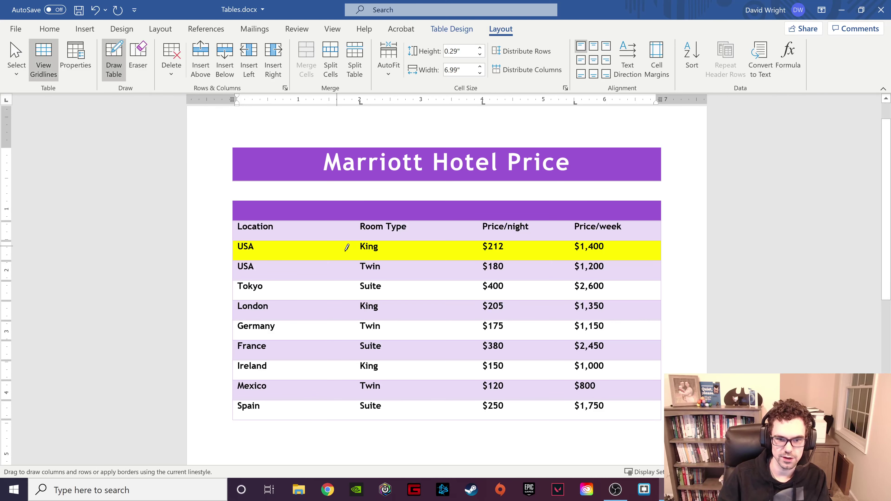
pyautogui.moveTo(388, 250); pyautogui.dragTo(383, 236)
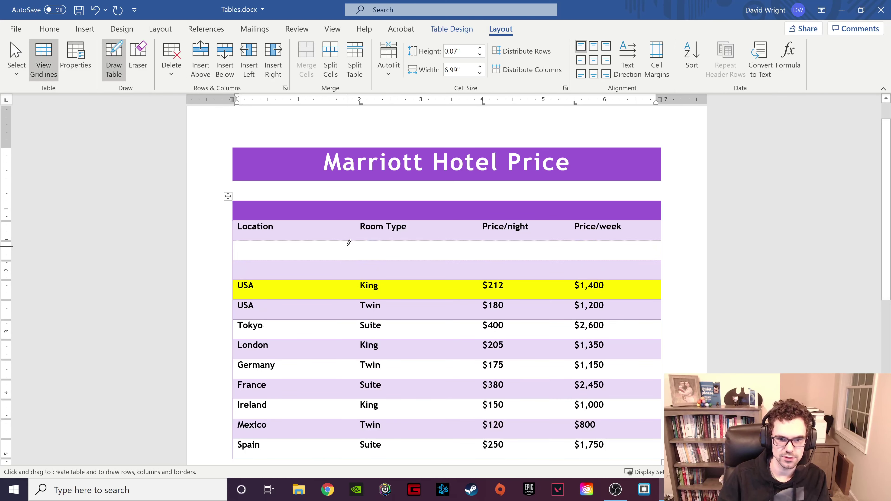
pyautogui.moveTo(394, 260); pyautogui.dragTo(464, 236)
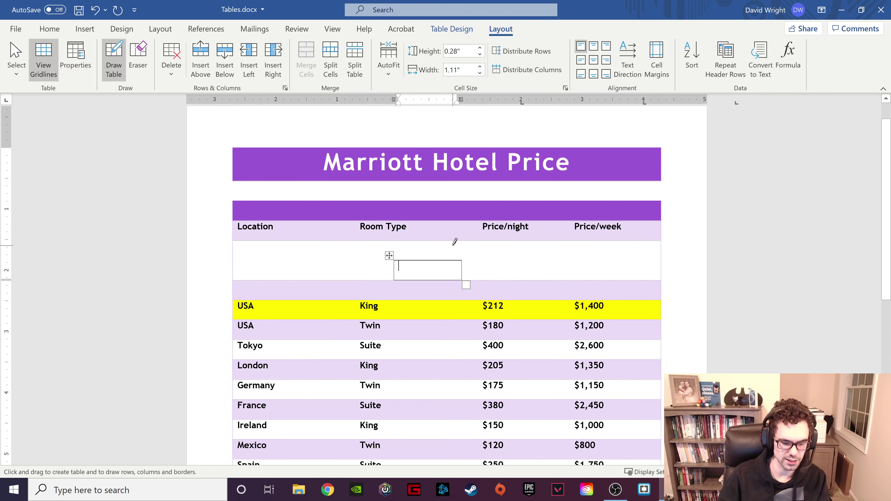
pyautogui.hotkey('ctrl', 'z')
pyautogui.hotkey('ctrl', 'z')
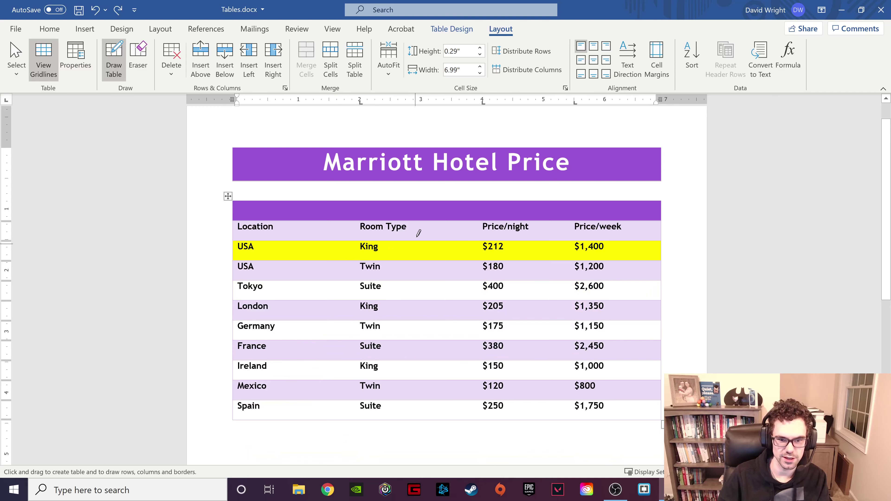
pyautogui.click(146, 71)
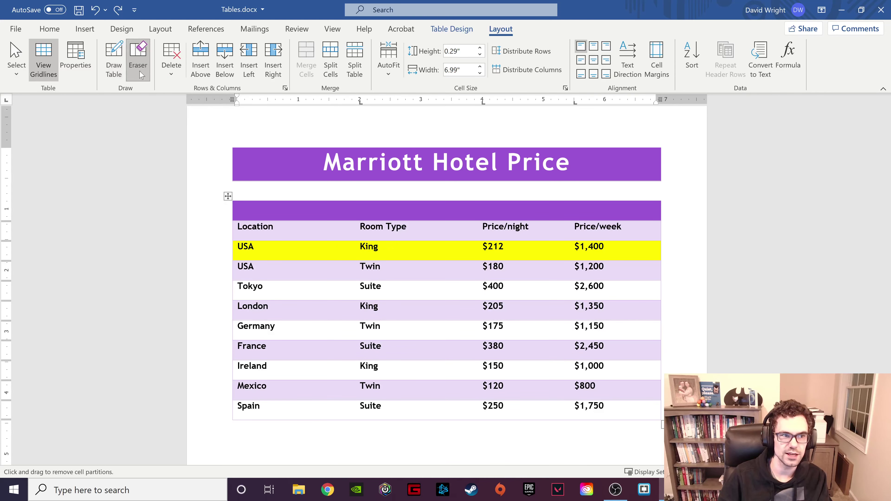
pyautogui.click(72, 66)
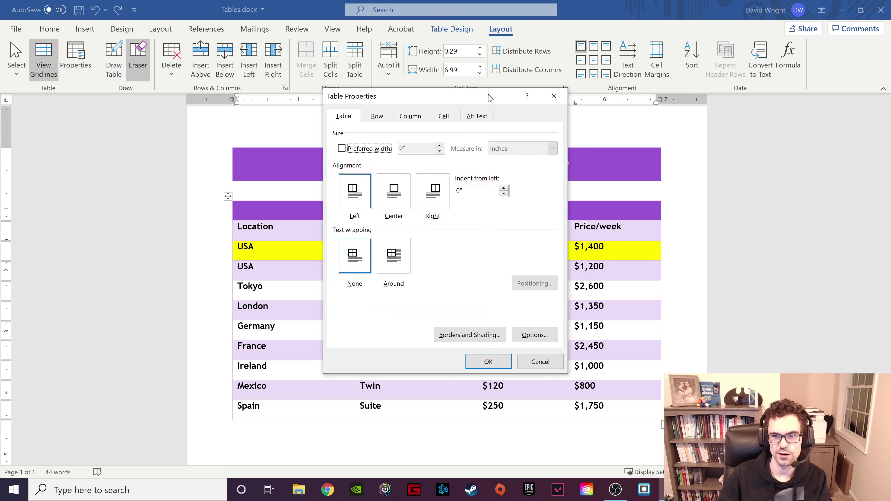
pyautogui.moveTo(490, 98); pyautogui.dragTo(464, 109)
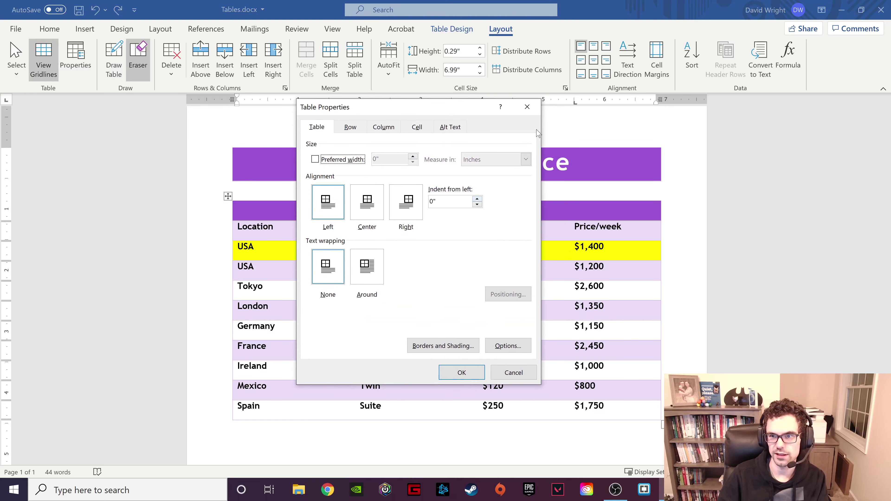
pyautogui.click(527, 107)
pyautogui.click(597, 59)
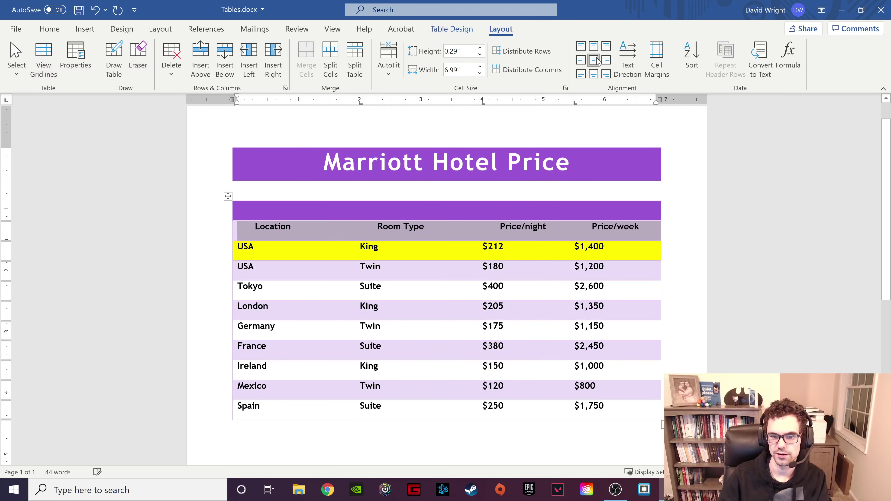
pyautogui.click(582, 59)
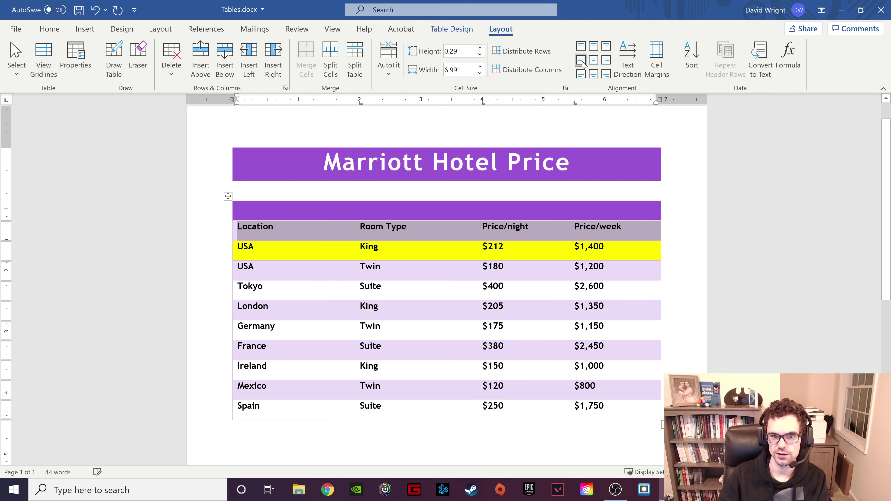
pyautogui.click(593, 75)
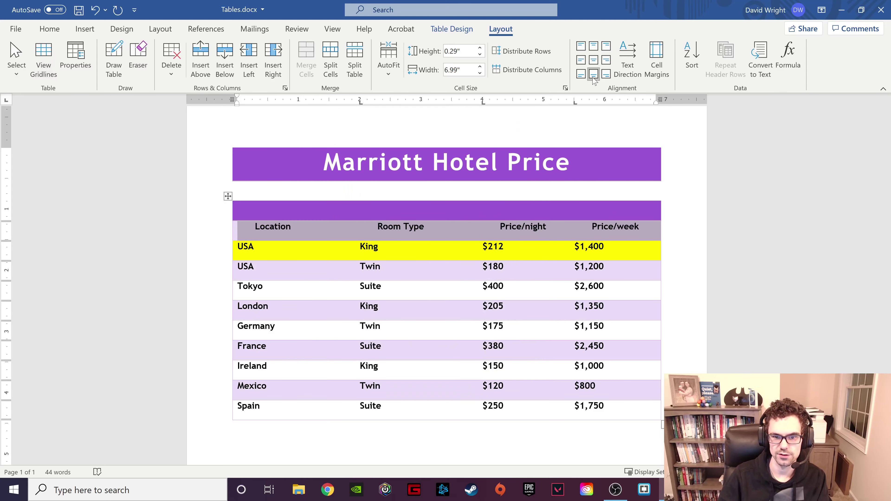
pyautogui.click(582, 60)
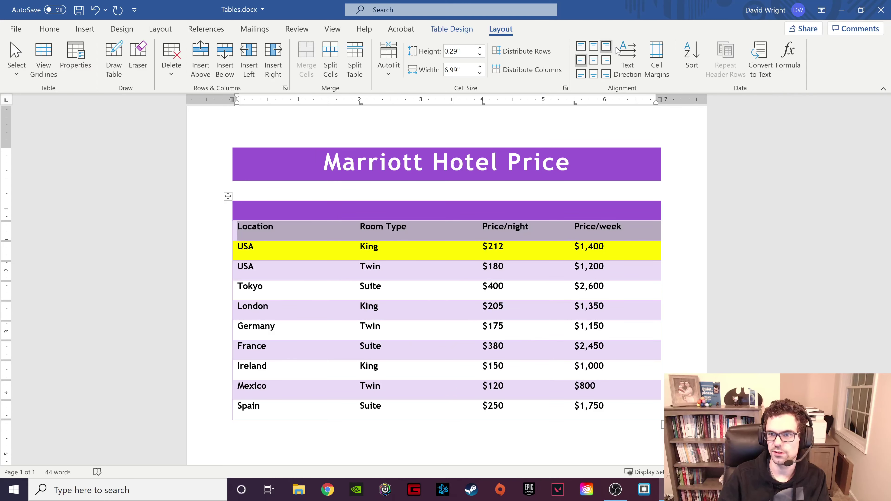
pyautogui.click(635, 67)
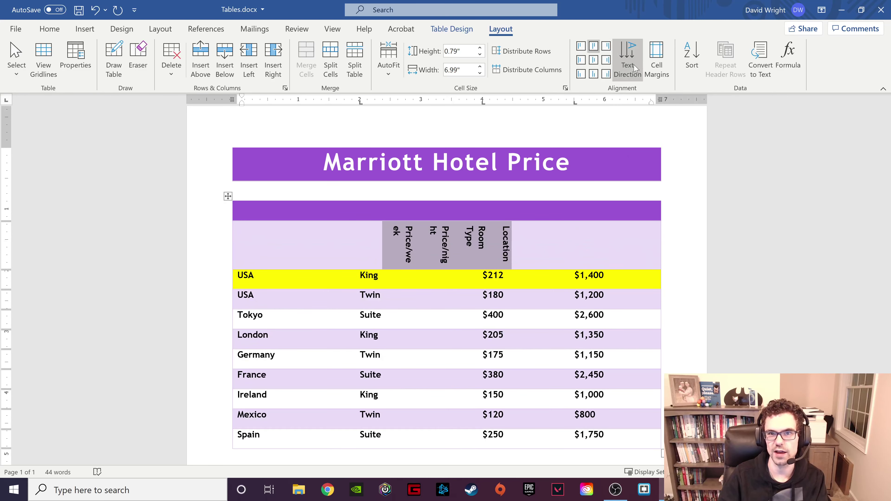
pyautogui.click(635, 67)
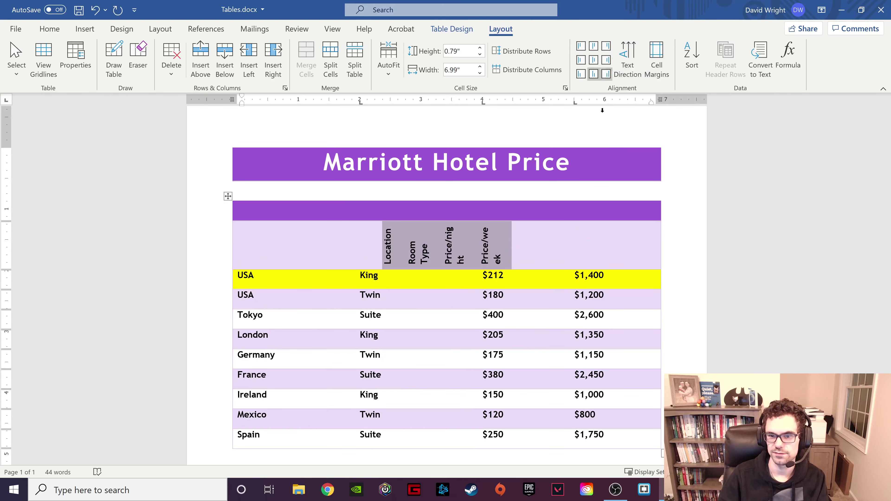
pyautogui.hotkey('ctrl', 'z')
pyautogui.hotkey('ctrl', 'z')
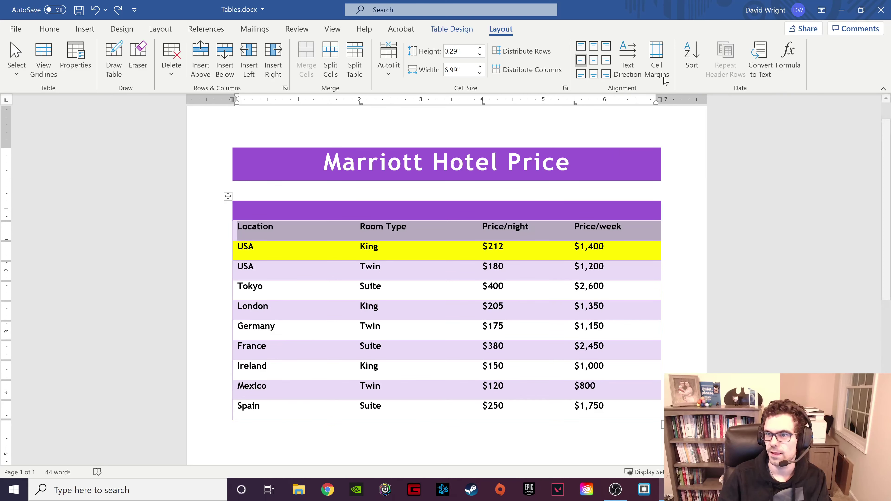
# - Center the Location, Room Type, Price/night and Price/week headings with Align Bottom Center
pyautogui.click(656, 66)
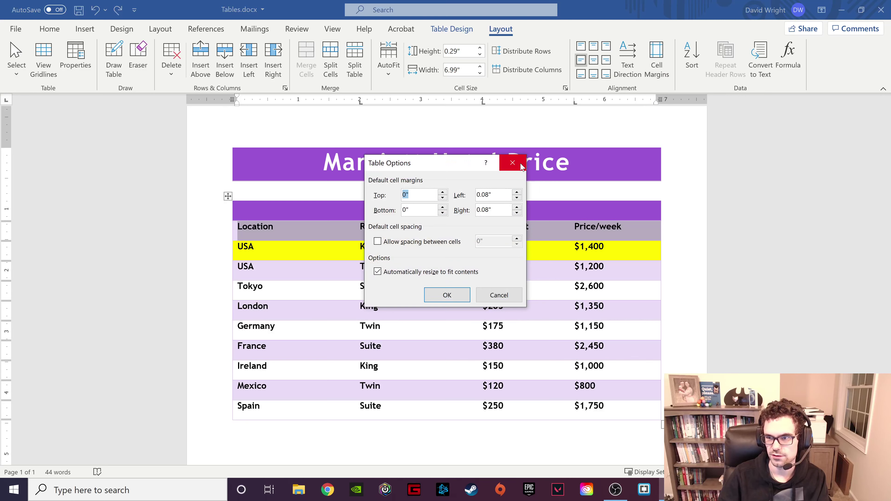
pyautogui.click(522, 164)
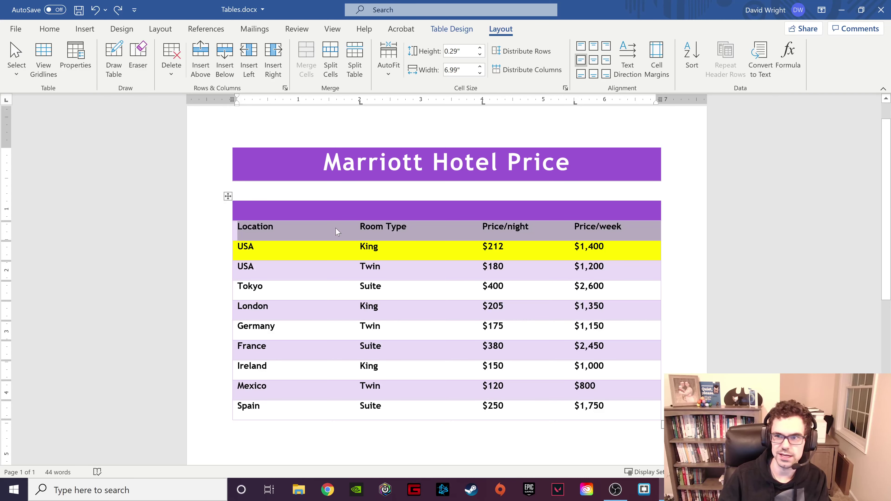
pyautogui.click(360, 229)
pyautogui.moveTo(361, 228); pyautogui.dragTo(634, 276)
pyautogui.click(635, 276)
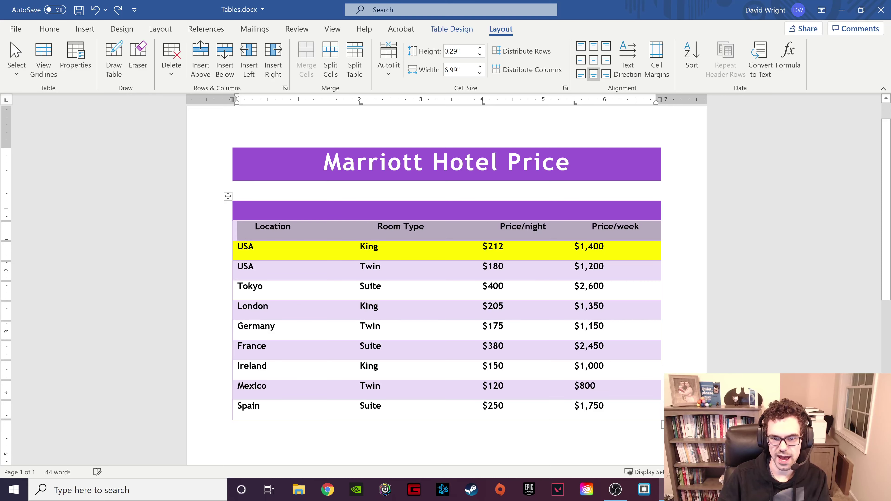
# - Undo the table styling and conversion back to plain text, then select the whole document
pyautogui.click(521, 226)
pyautogui.hotkey('ctrl', 'z')
pyautogui.hotkey('ctrl', 'z')
pyautogui.hotkey('ctrl', 'z')
pyautogui.hotkey('ctrl', 'z')
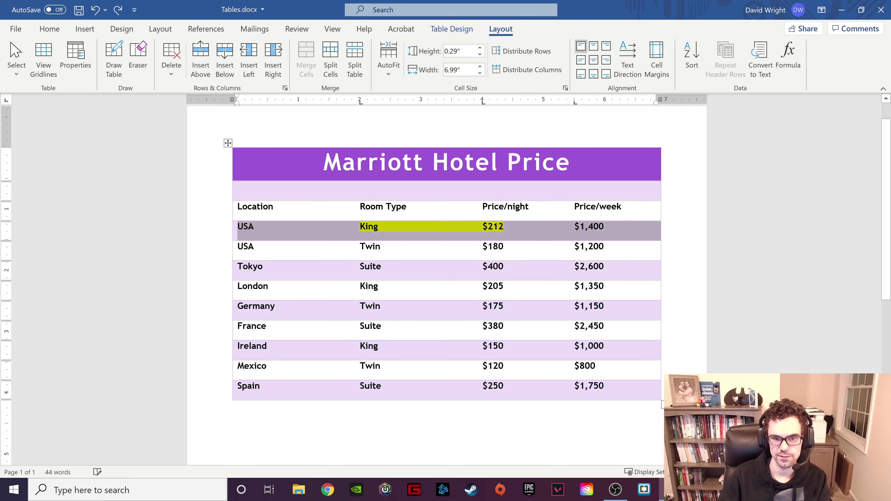
pyautogui.hotkey('ctrl', 'a')
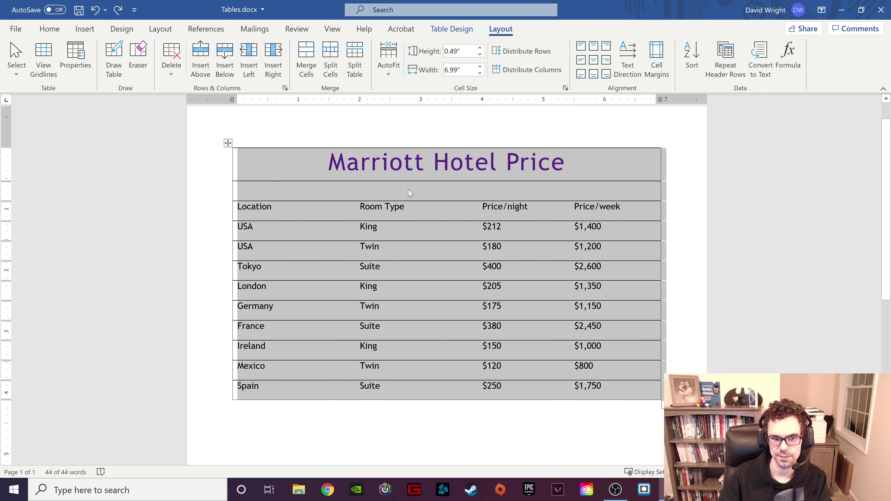
pyautogui.hotkey('ctrl', 'z')
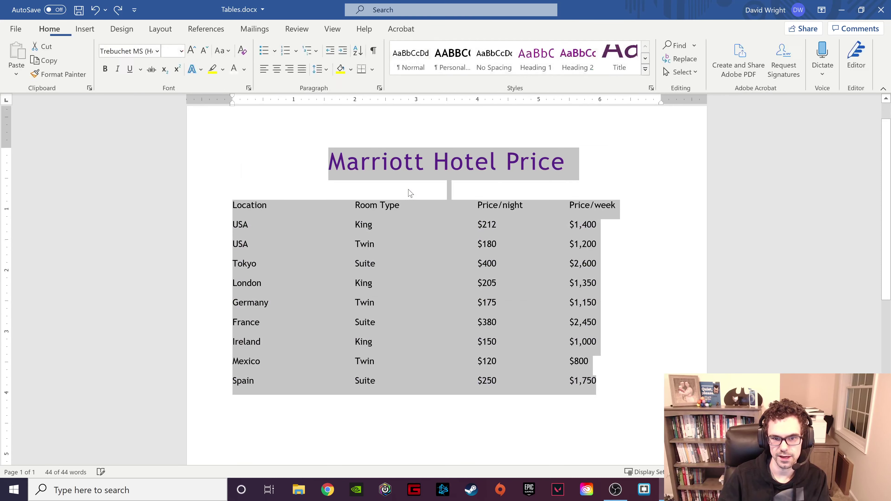
pyautogui.click(452, 189)
pyautogui.hotkey('ctrl', 'a')
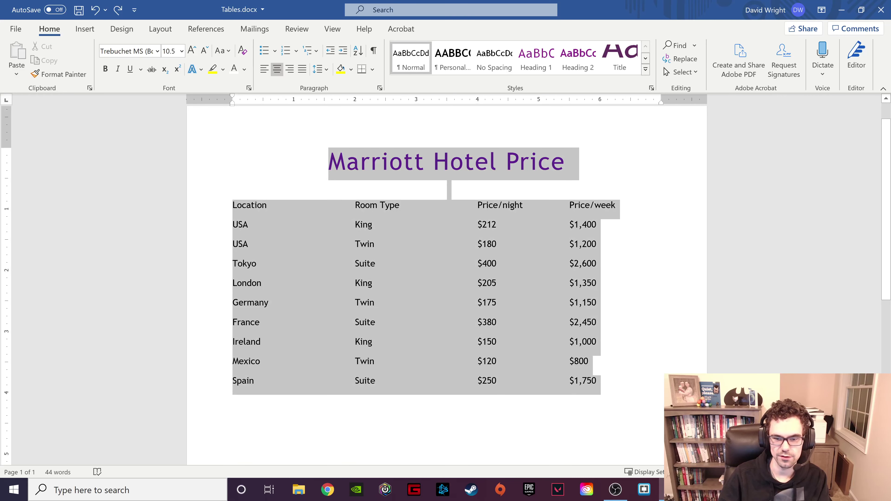
# - Insert an empty Excel spreadsheet, then close and undo it and reselect the document
pyautogui.click(85, 29)
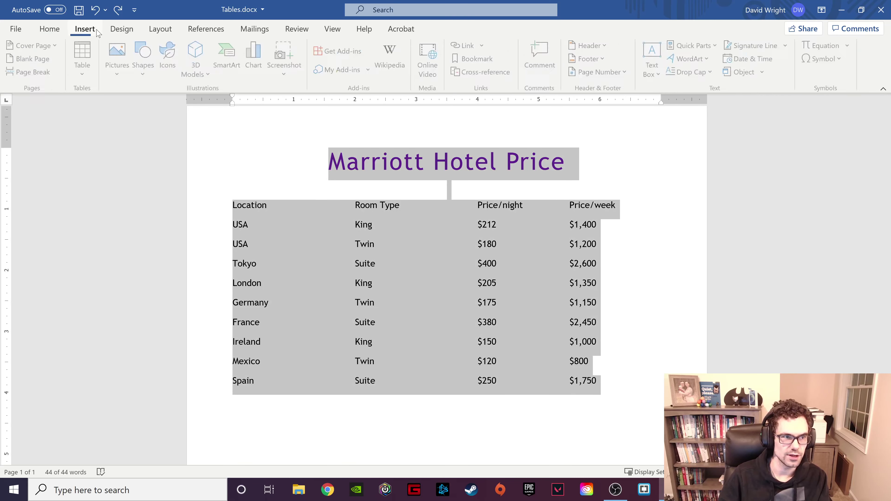
pyautogui.click(91, 76)
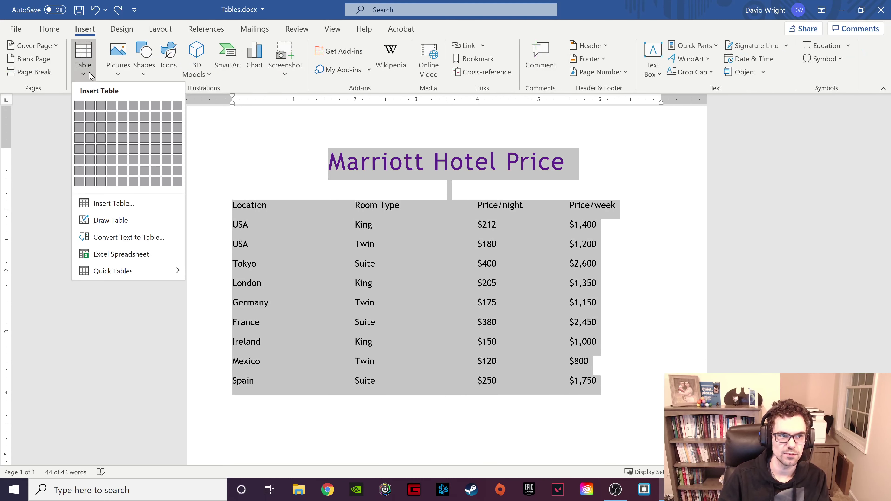
pyautogui.click(146, 262)
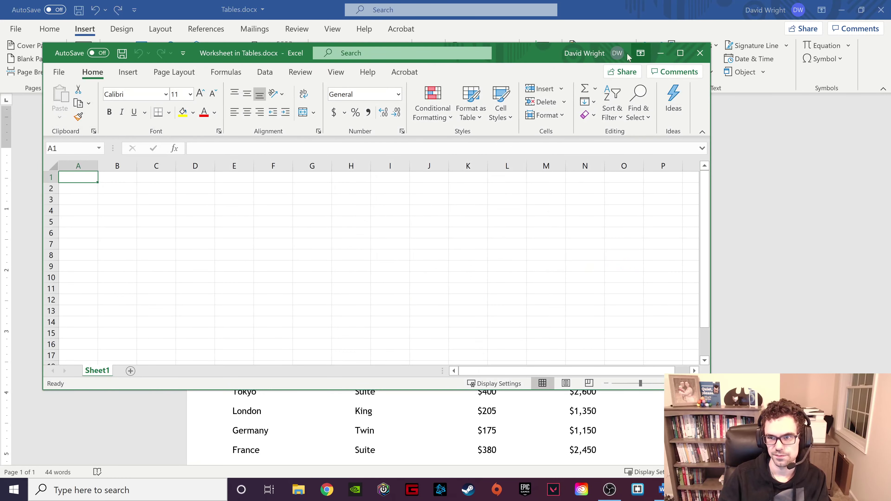
pyautogui.moveTo(513, 51); pyautogui.dragTo(610, 104)
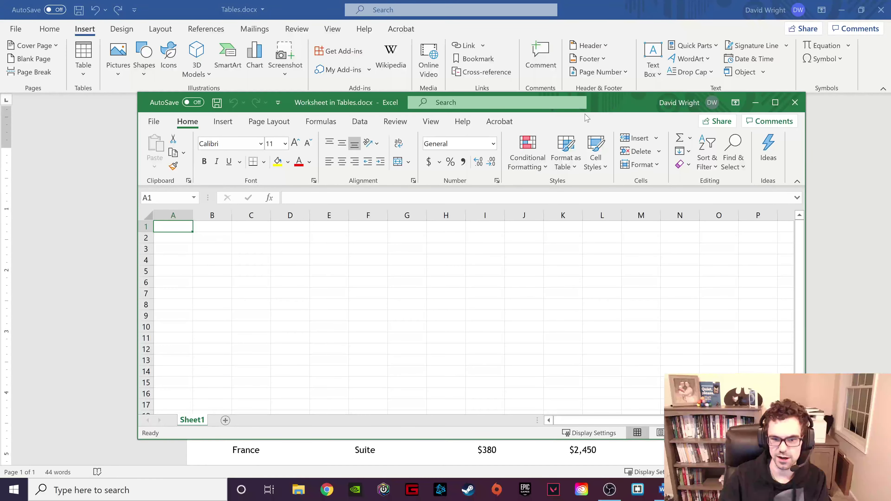
pyautogui.click(795, 102)
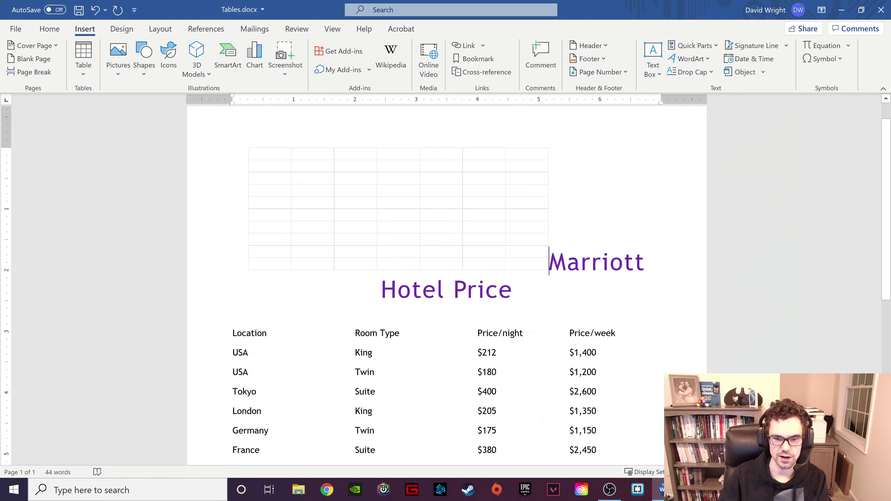
pyautogui.hotkey('ctrl', 'z')
pyautogui.hotkey('ctrl', 'z')
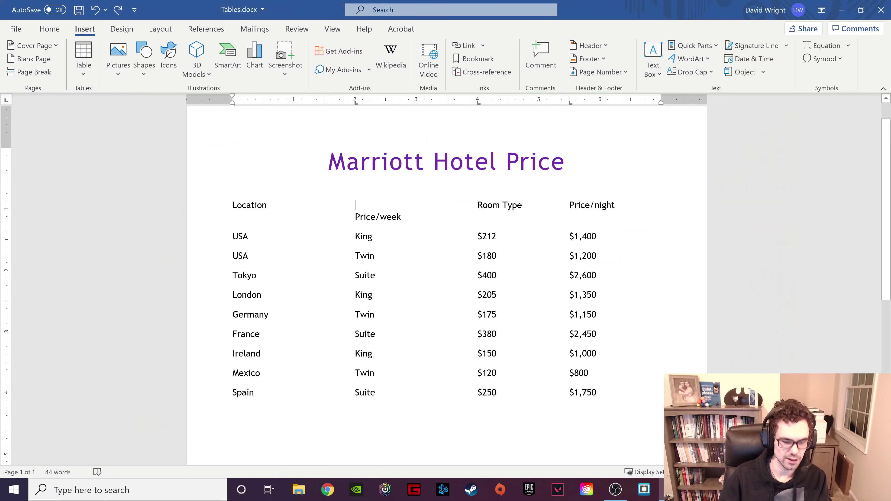
pyautogui.hotkey('ctrl', 'z')
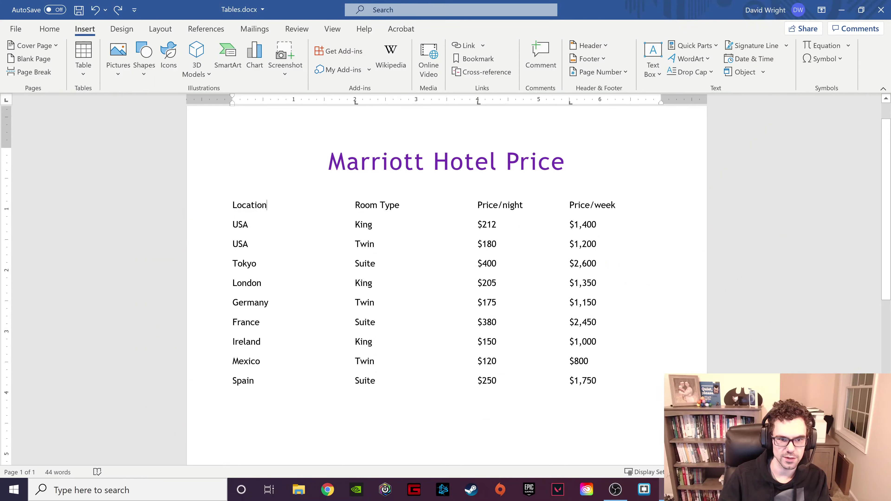
pyautogui.hotkey('ctrl', 'a')
pyautogui.hotkey('ctrl', 'c')
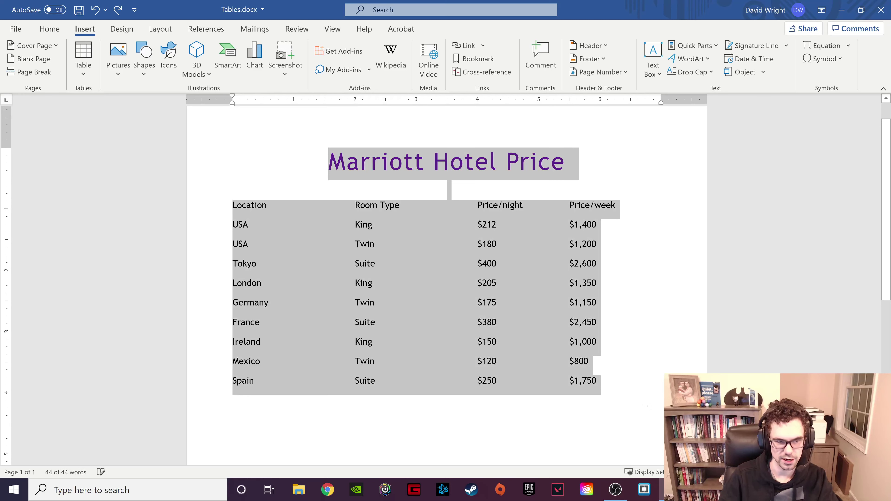
# - Embed a new Excel spreadsheet, paste the hotel price list into it, and return to Word
pyautogui.click(83, 61)
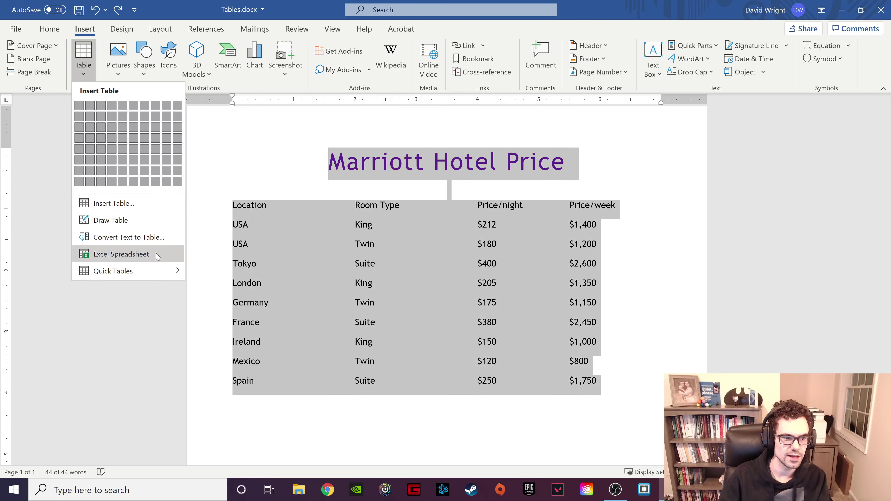
pyautogui.click(147, 254)
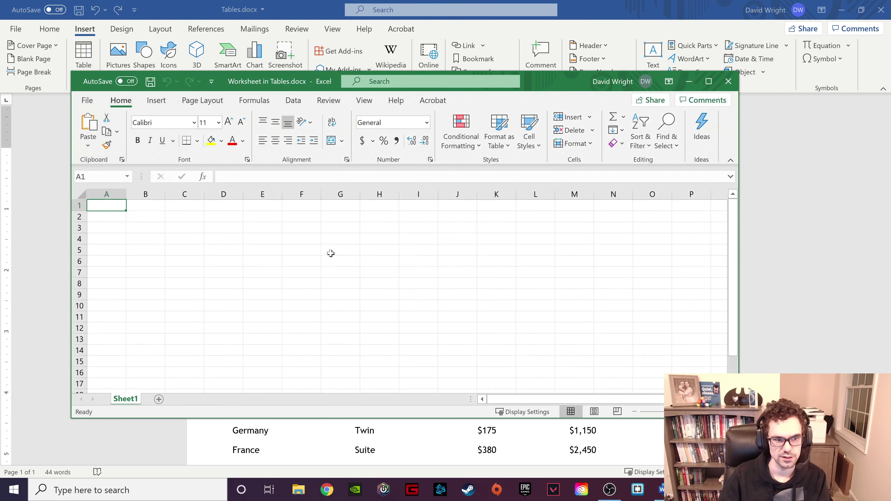
pyautogui.hotkey('ctrl', 'v')
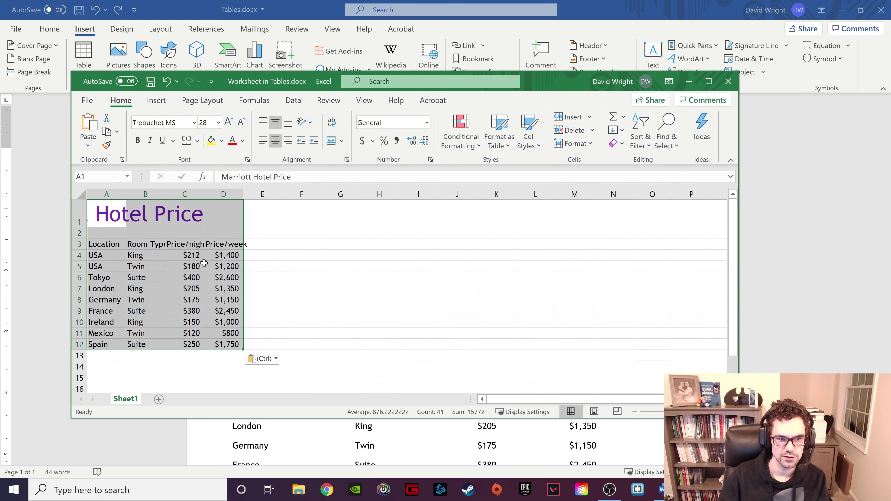
pyautogui.click(210, 244)
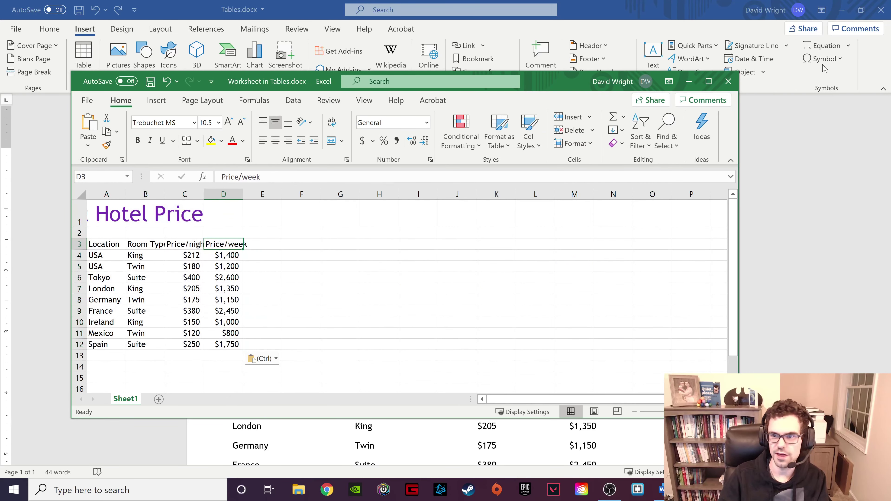
pyautogui.click(689, 81)
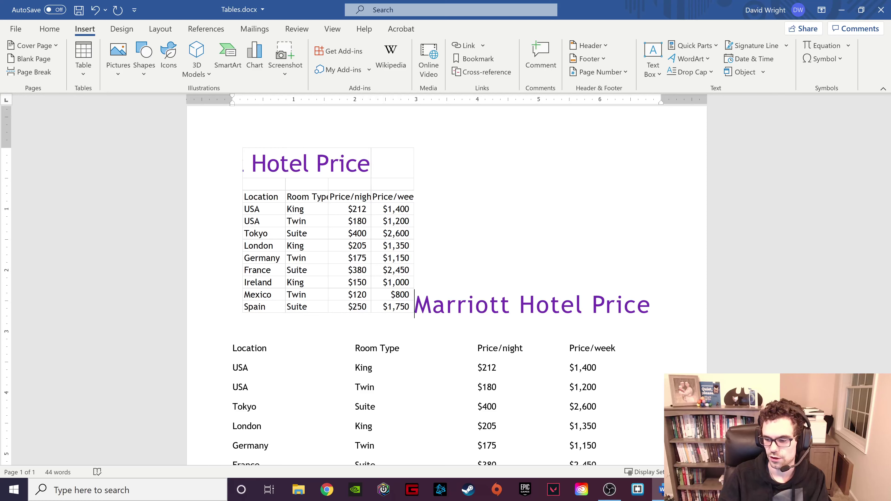
# - Close the worksheet editor and push the Marriott Hotel Price title onto its own line below the object
pyautogui.hotkey('alt', 'Tab')
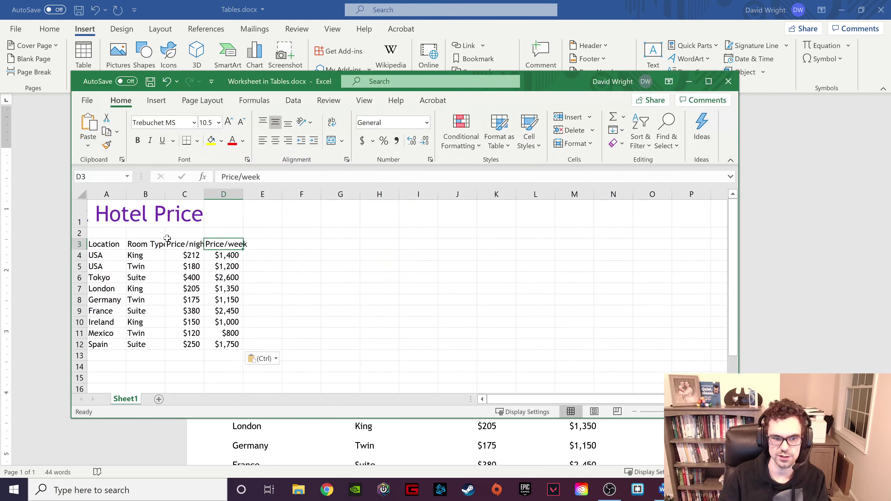
pyautogui.click(728, 81)
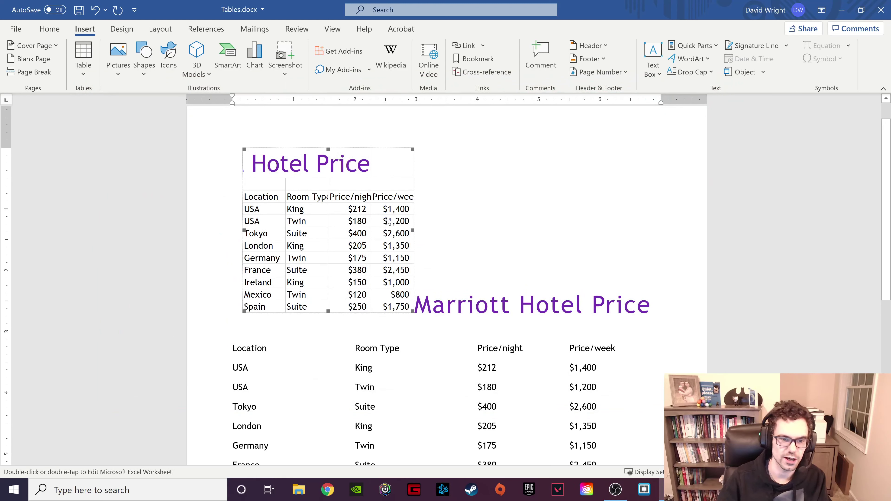
pyautogui.doubleClick(344, 232)
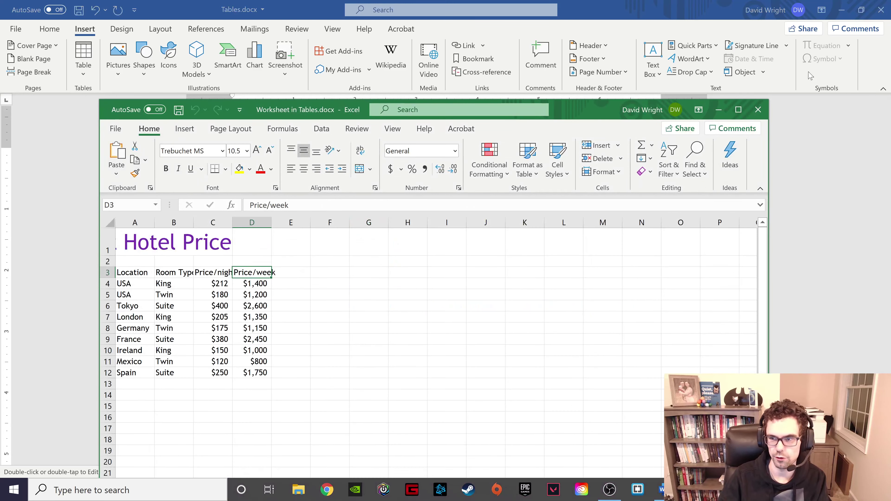
pyautogui.click(758, 109)
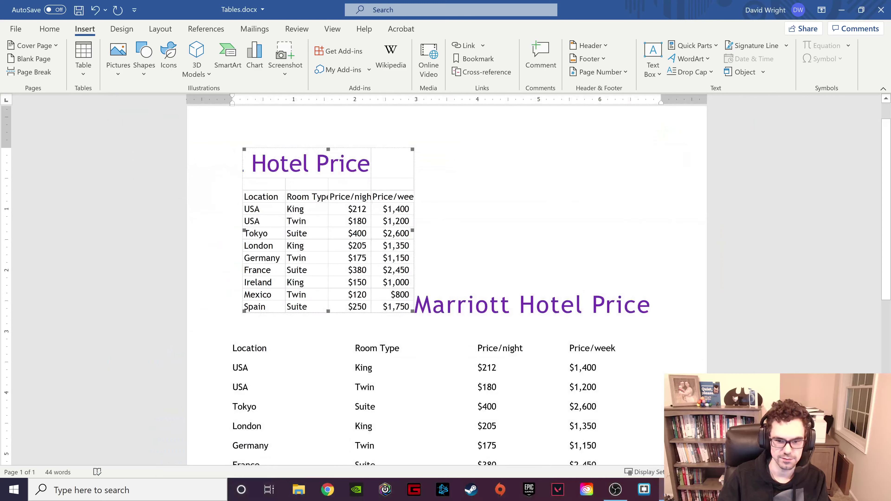
pyautogui.click(414, 305)
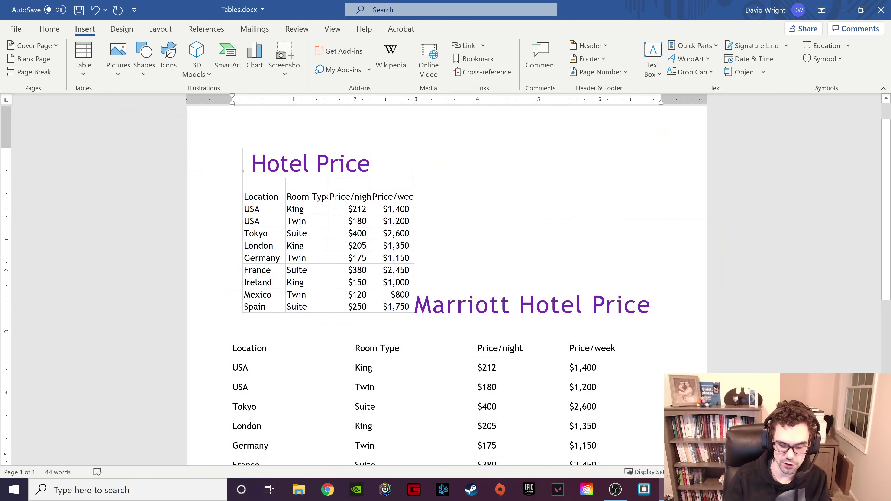
pyautogui.press('Return')
pyautogui.press('Return')
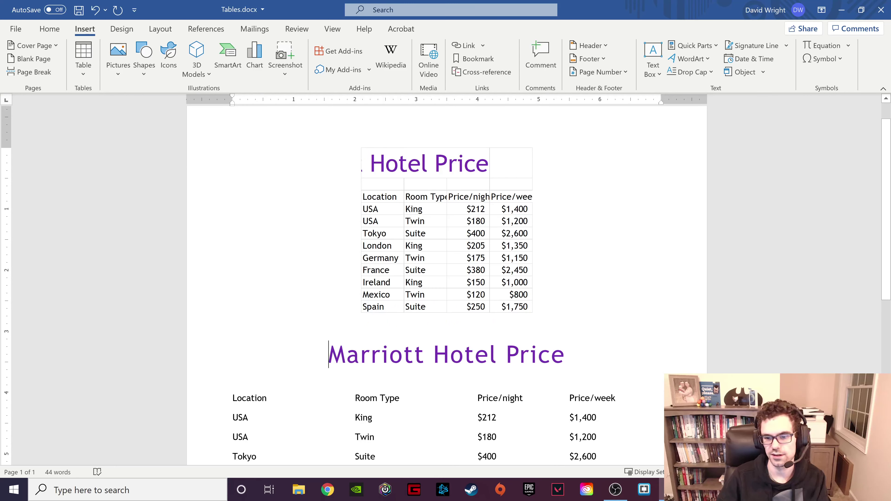
# - Widen the embedded worksheet's Price/night column so its header fits
pyautogui.doubleClick(423, 163)
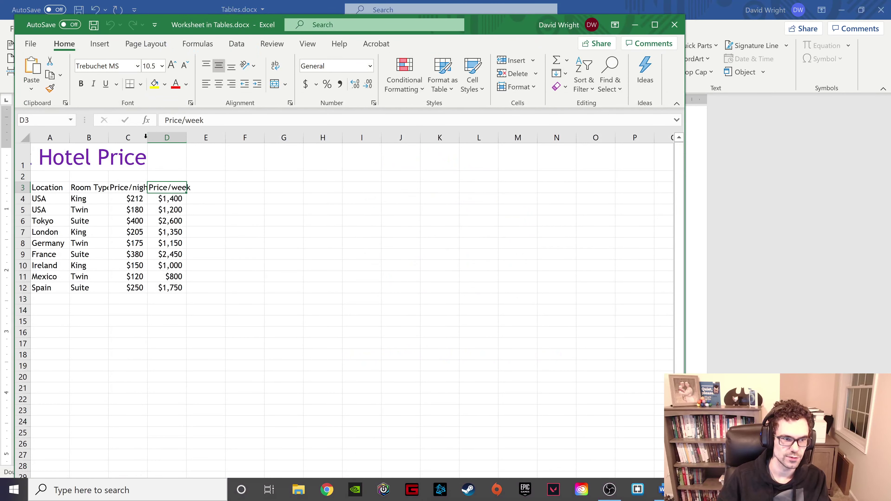
pyautogui.moveTo(147, 138); pyautogui.dragTo(244, 145)
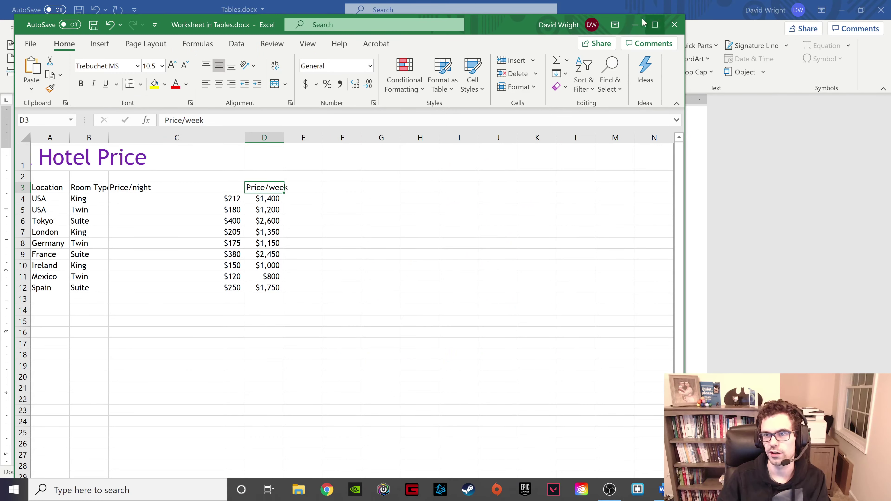
pyautogui.click(674, 24)
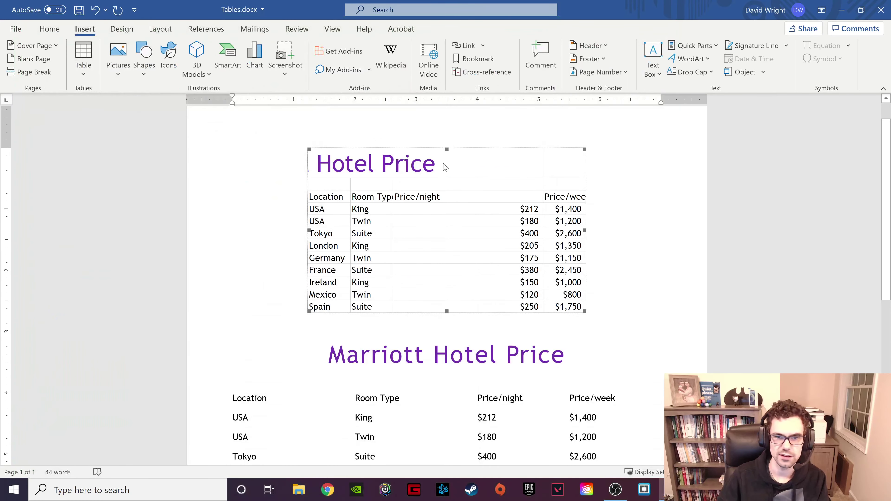
pyautogui.scroll(-4, 471, 235)
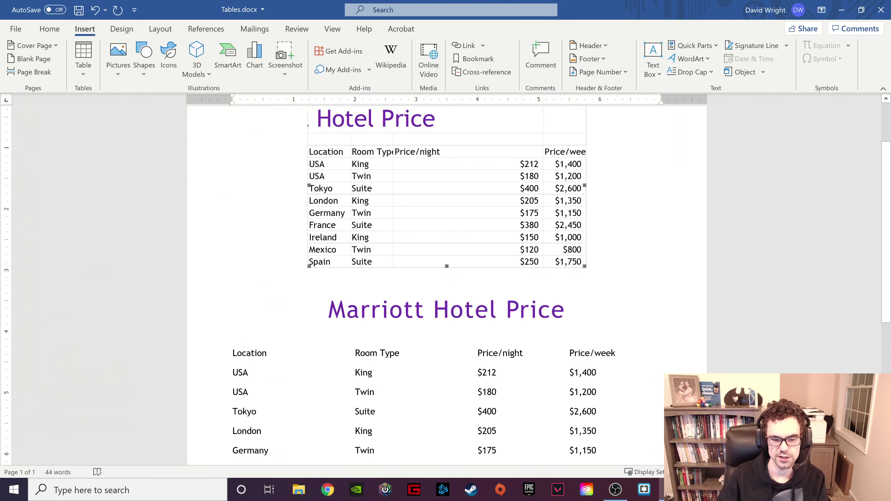
pyautogui.scroll(-3, 447, 281)
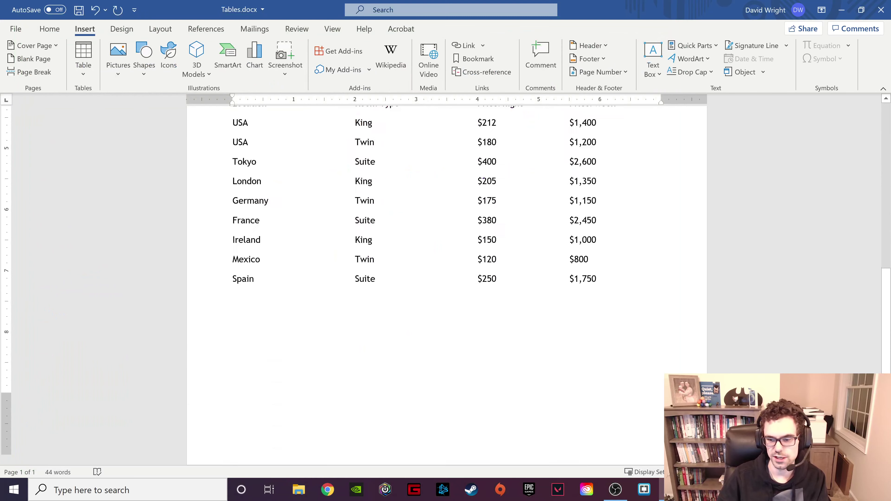
pyautogui.click(633, 270)
pyautogui.press('Return')
pyautogui.click(83, 60)
pyautogui.moveTo(133, 272)
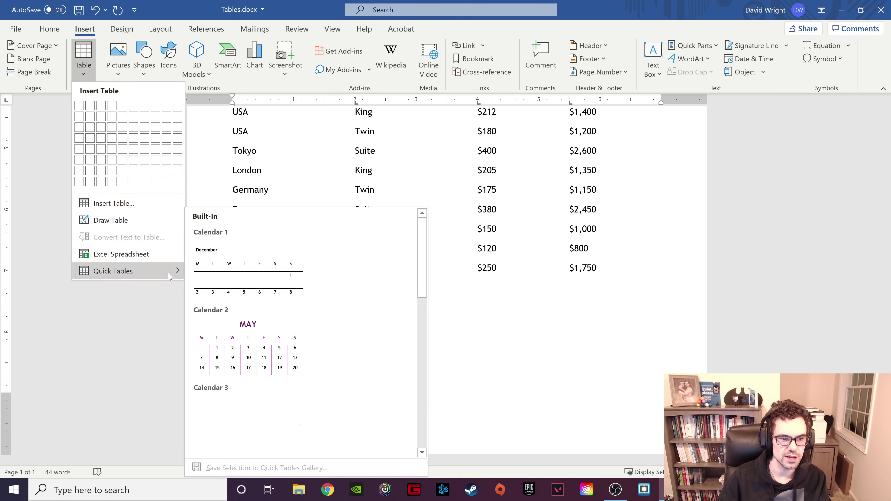
pyautogui.scroll(-10, 309, 287)
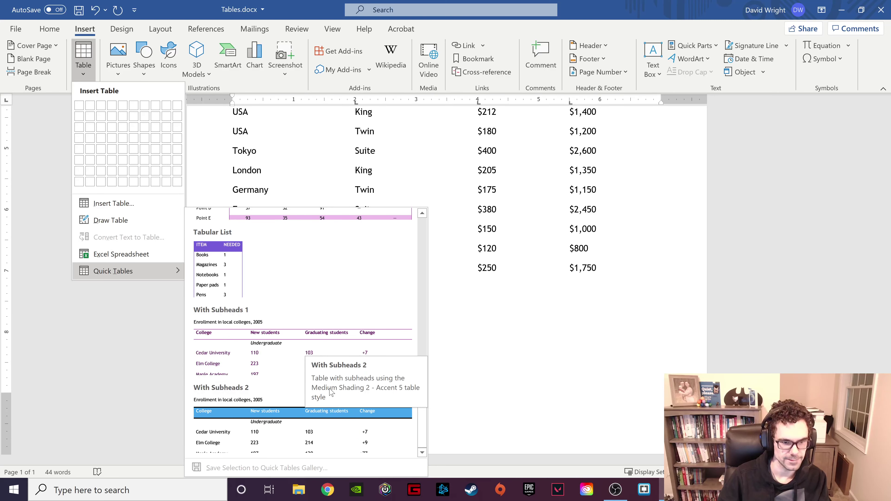
pyautogui.scroll(10, 331, 351)
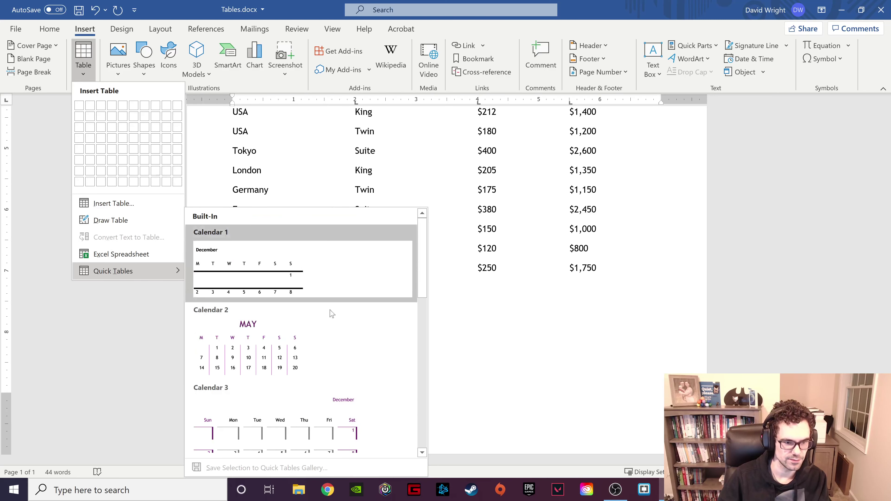
pyautogui.click(290, 354)
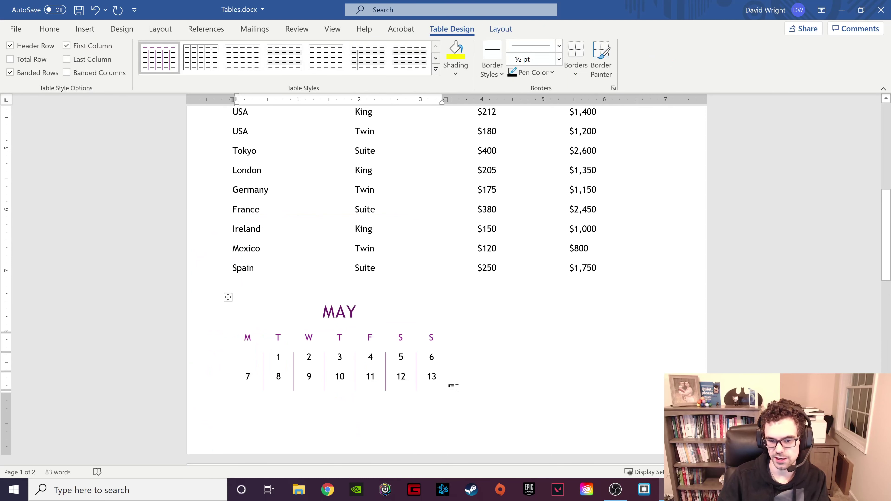
pyautogui.moveTo(457, 388); pyautogui.dragTo(248, 307)
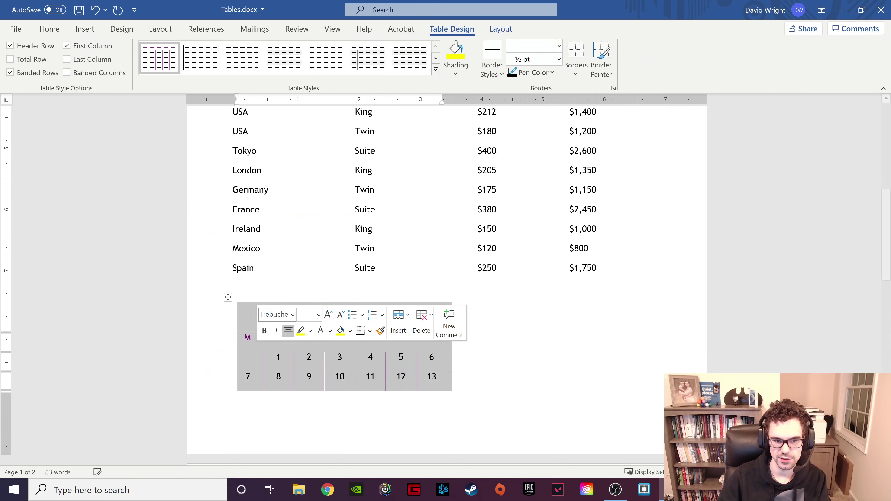
pyautogui.click(228, 298)
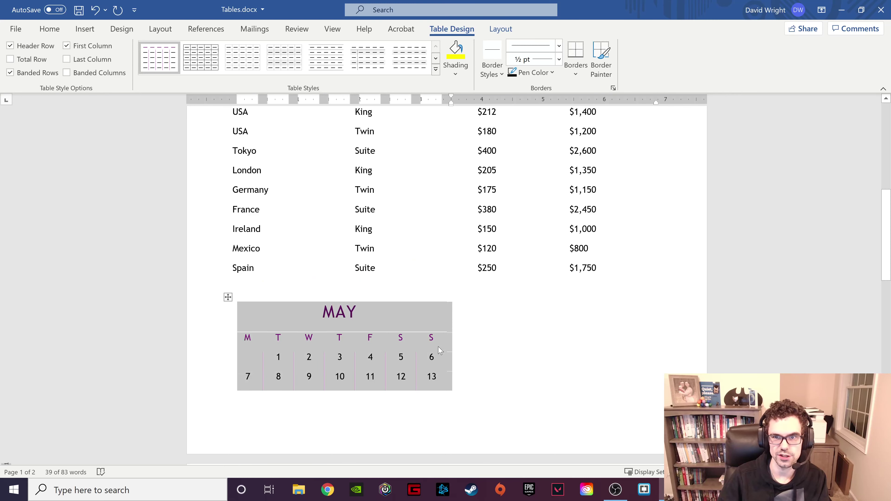
pyautogui.click(399, 347)
pyautogui.click(483, 361)
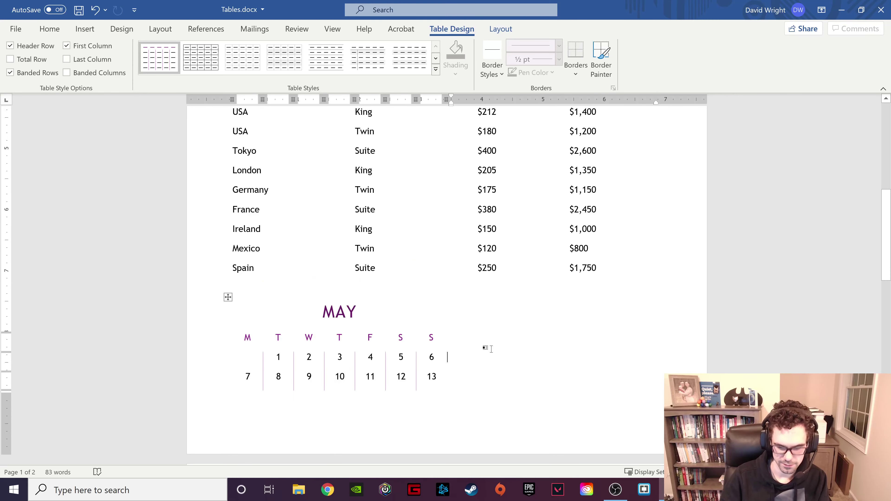
pyautogui.hotkey('ctrl', 'z')
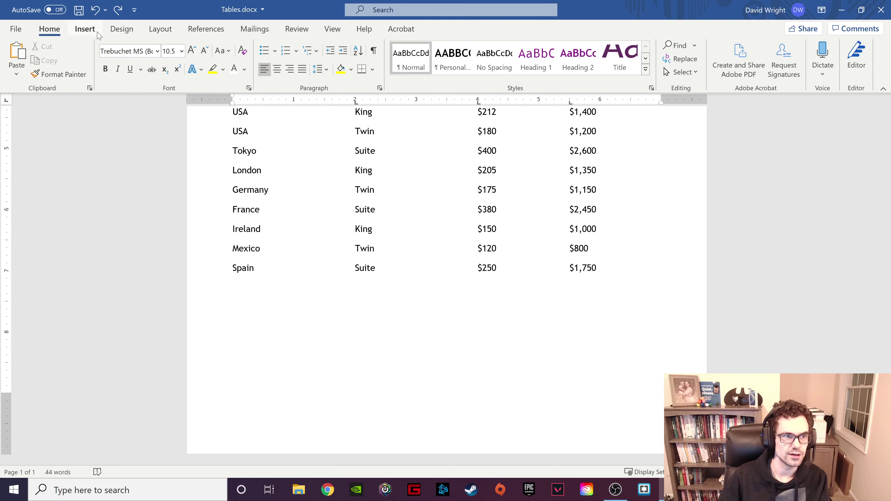
# - Insert an empty 4x3 table below the Marriott price list
pyautogui.click(85, 29)
pyautogui.click(84, 58)
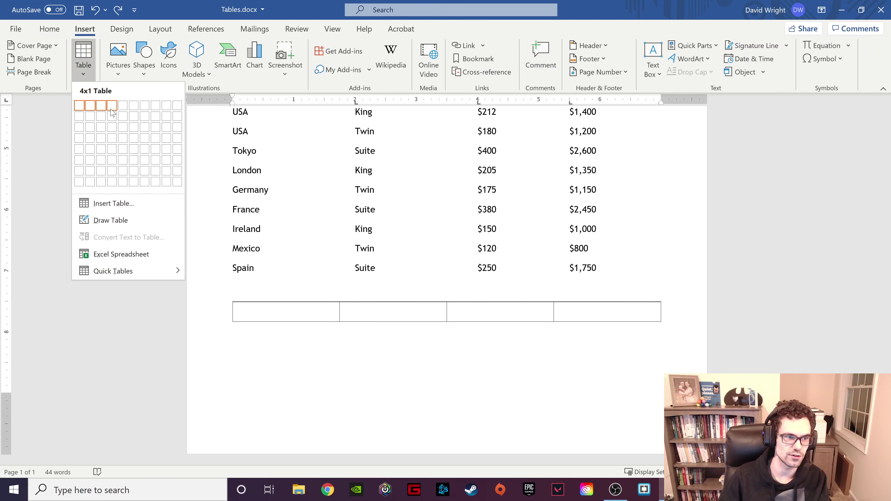
pyautogui.click(113, 127)
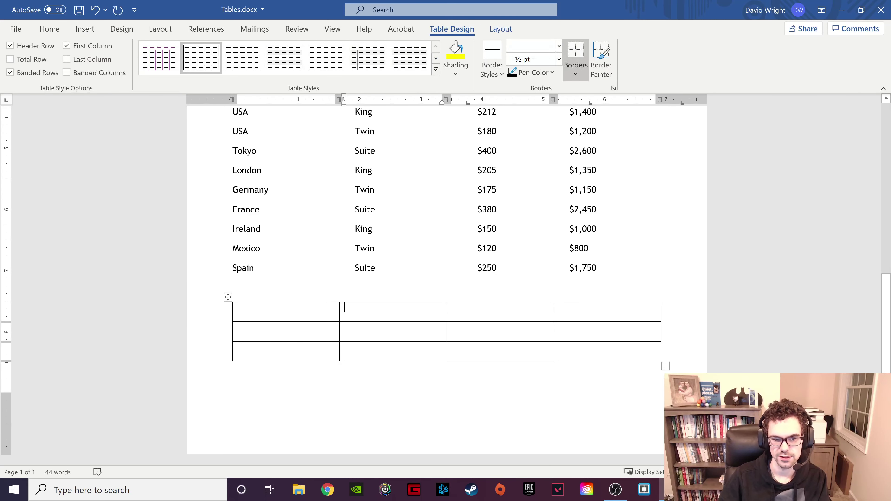
# - Apply a purple Grid Table style with header row and banded rows to the new table
pyautogui.click(289, 310)
pyautogui.moveTo(305, 306); pyautogui.dragTo(597, 315)
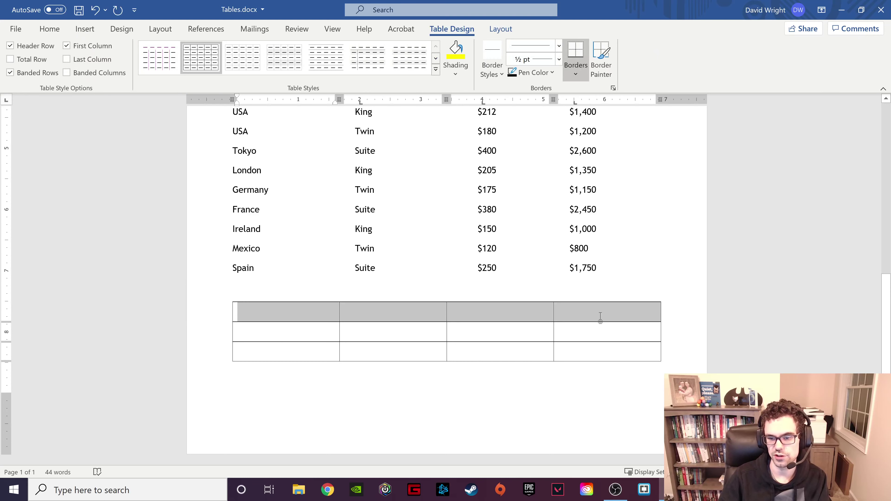
pyautogui.click(436, 70)
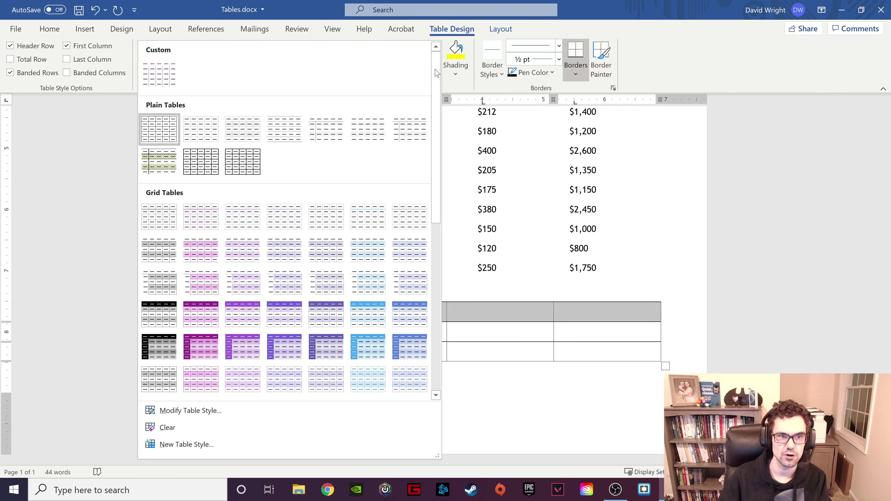
pyautogui.click(246, 314)
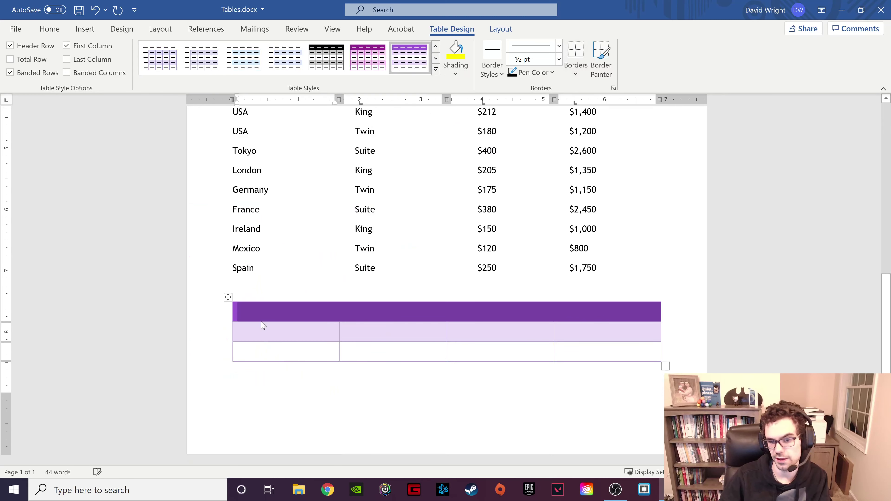
pyautogui.click(344, 307)
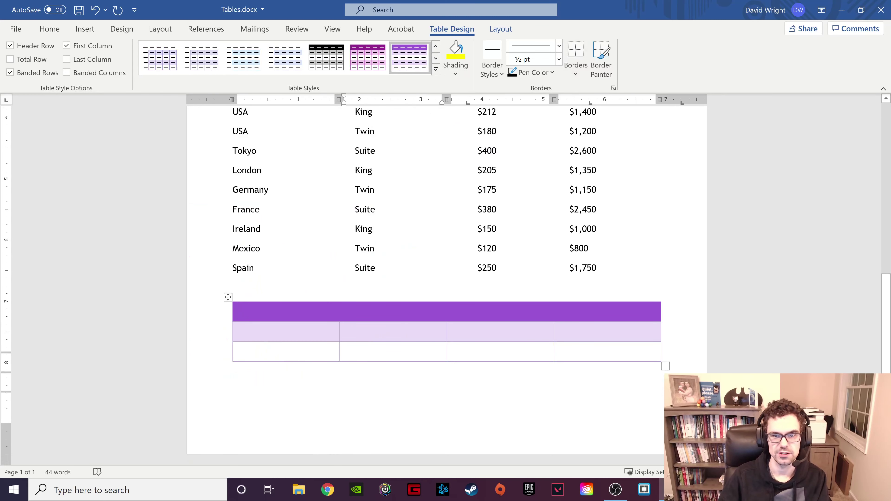
pyautogui.scroll(3, 344, 430)
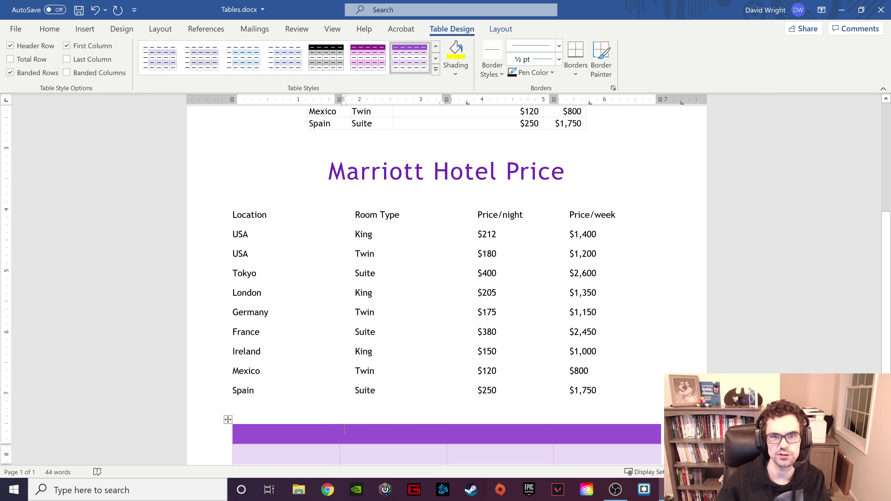
pyautogui.scroll(6, 446, 281)
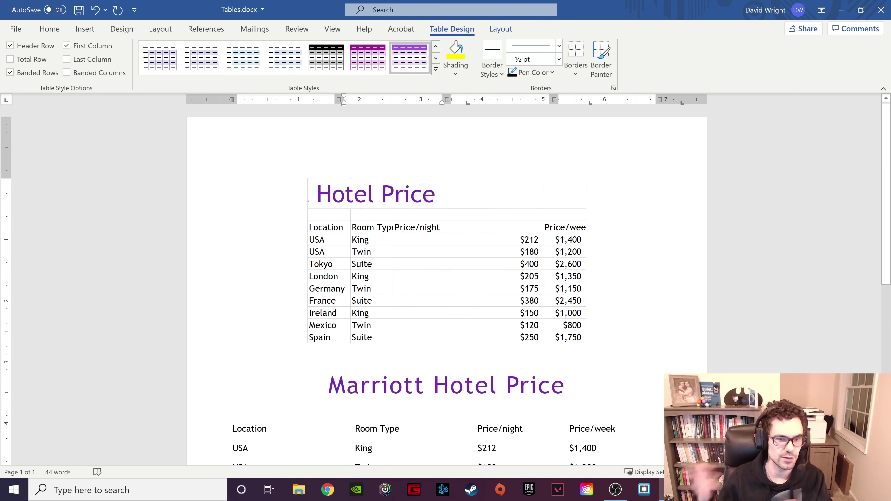
pyautogui.scroll(-2, 446, 281)
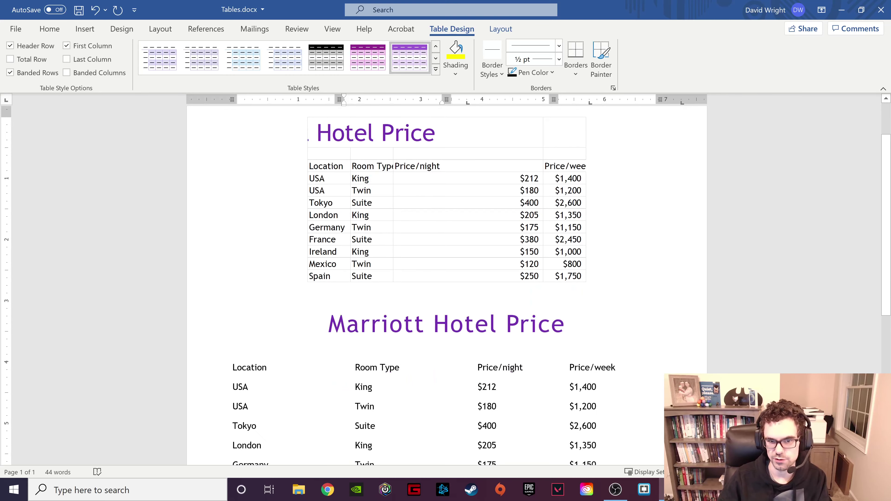
pyautogui.scroll(-8, 446, 281)
pyautogui.scroll(-1, 345, 307)
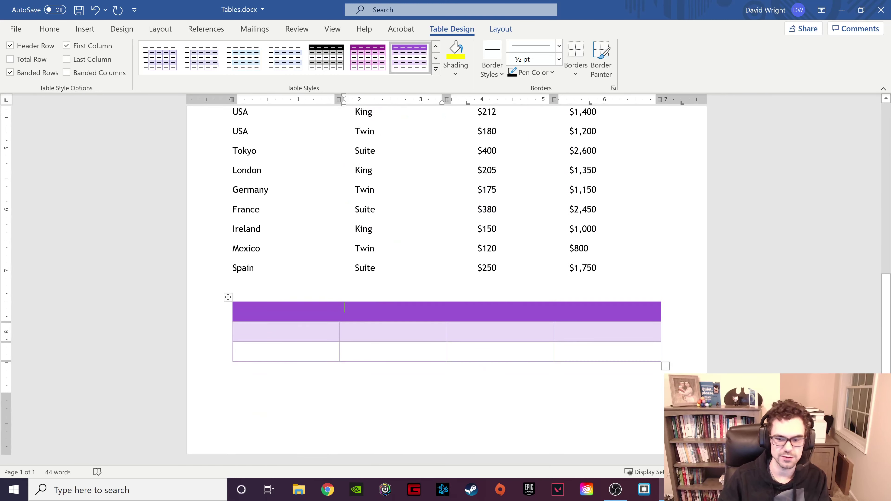